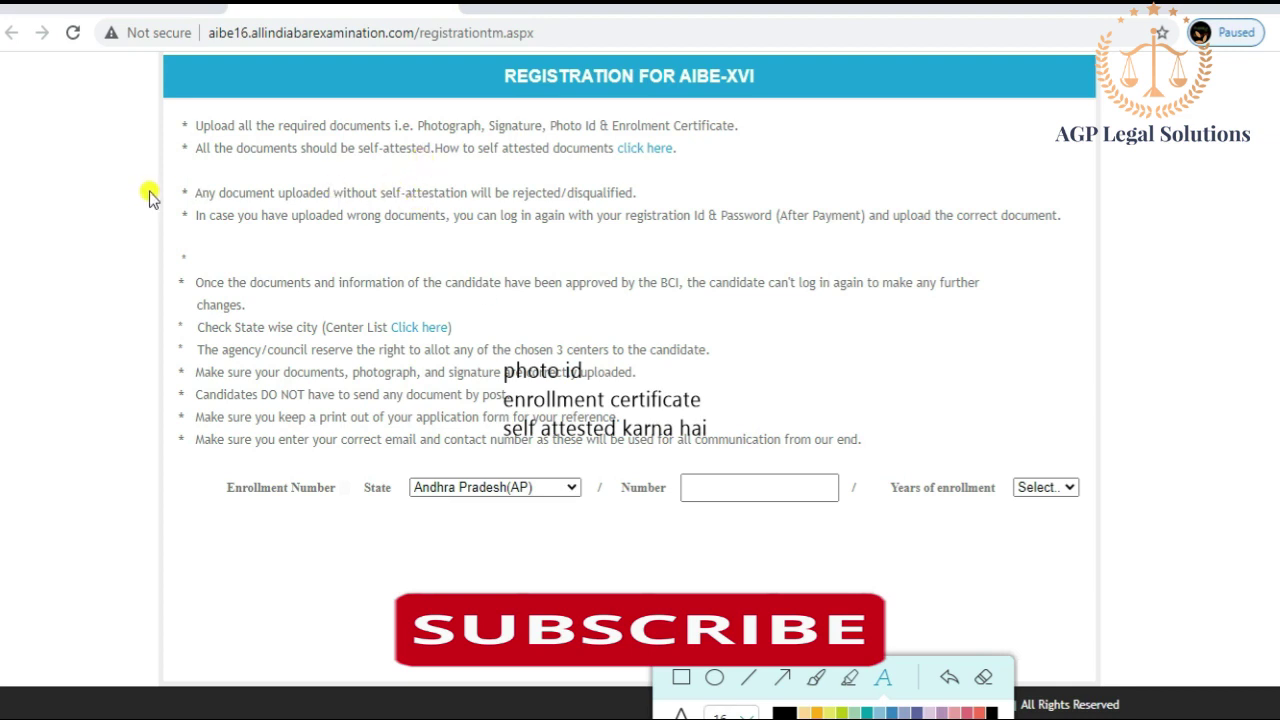
Step: Highlight in yellow the instructions on self-attestation, wrong documents, state-wise centres, postage and printouts
left_click(849, 677)
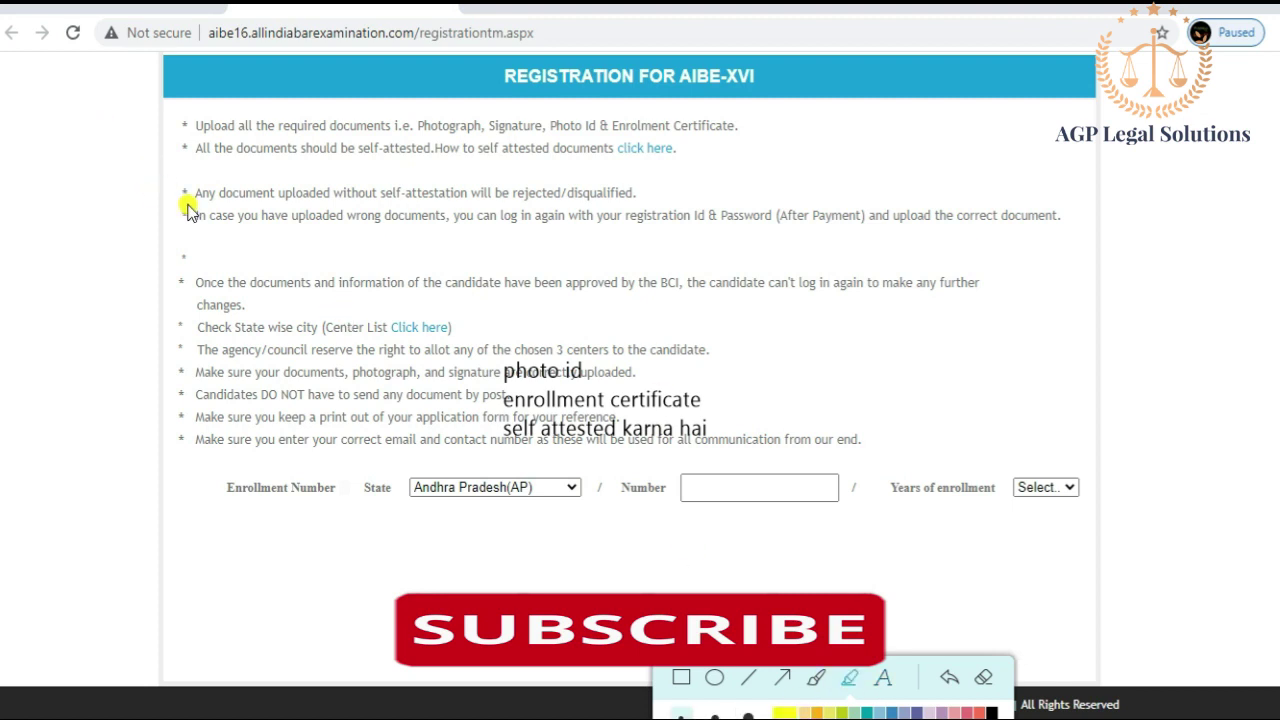
mouse_move(188, 202)
left_mouse_down()
mouse_move(326, 188)
mouse_move(650, 197)
left_mouse_up()
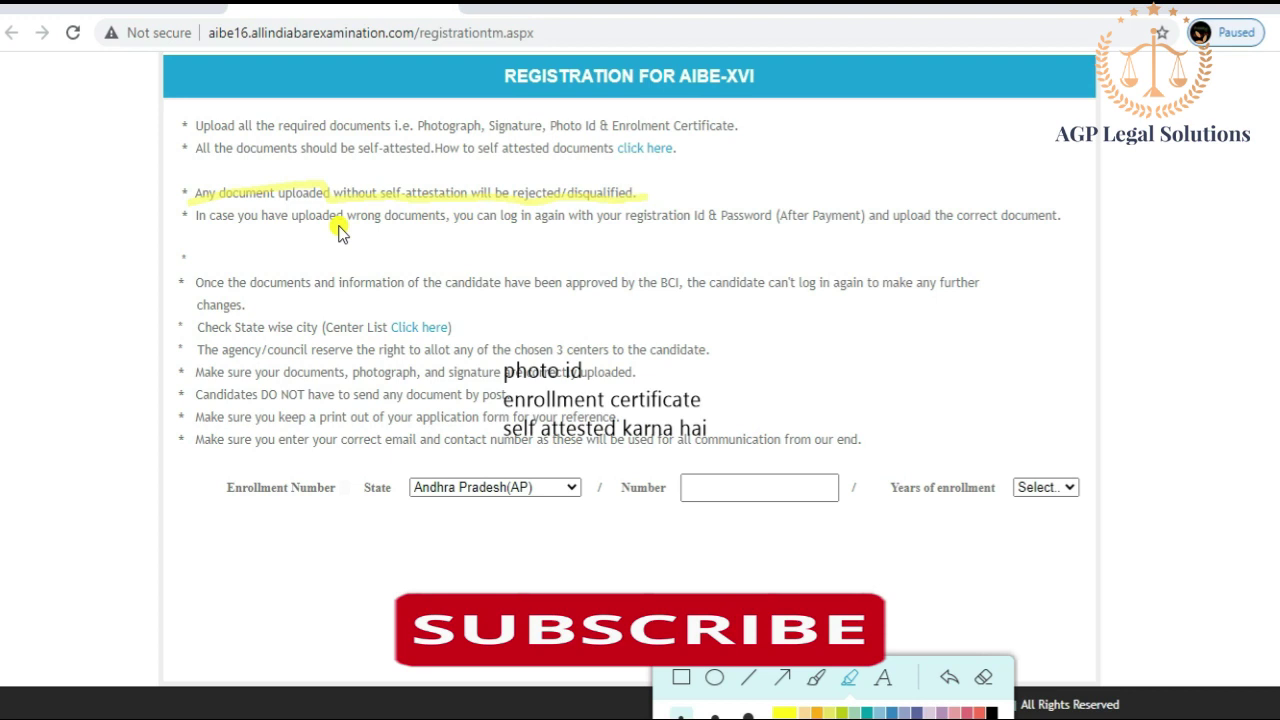
left_click_drag(293, 229, 1012, 228)
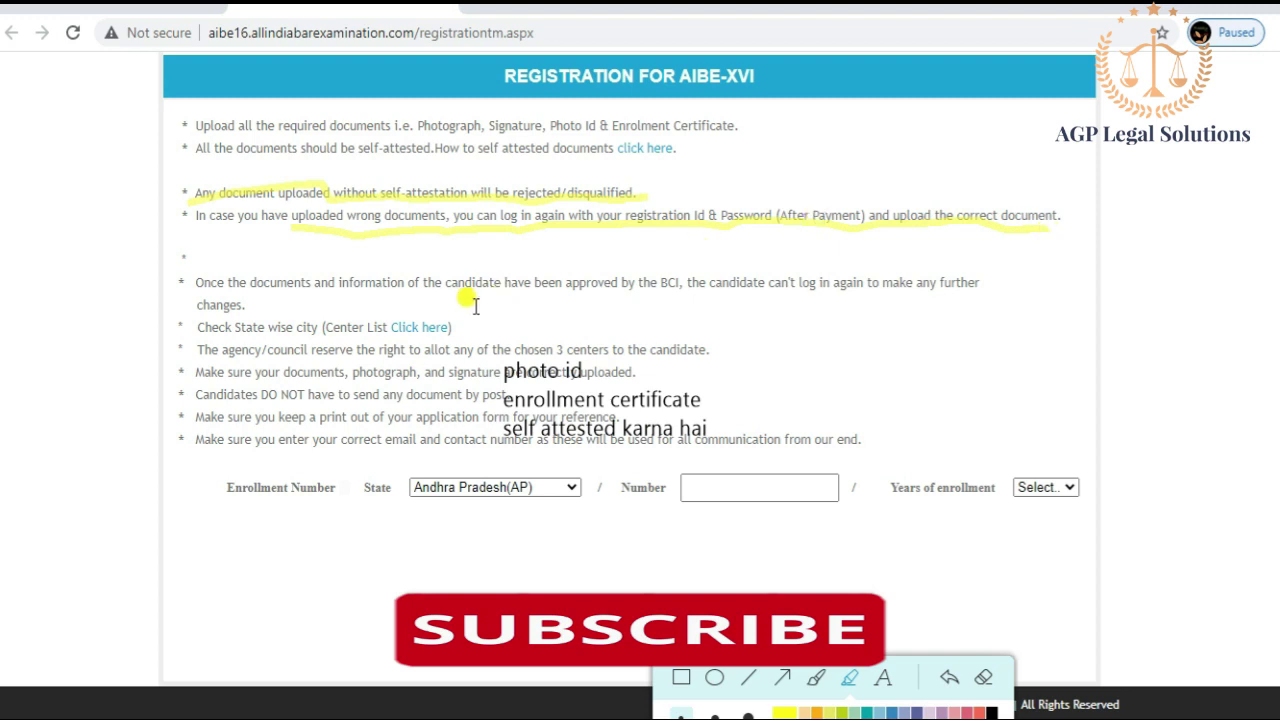
mouse_move(200, 336)
left_mouse_down()
mouse_move(437, 343)
mouse_move(452, 330)
left_mouse_up()
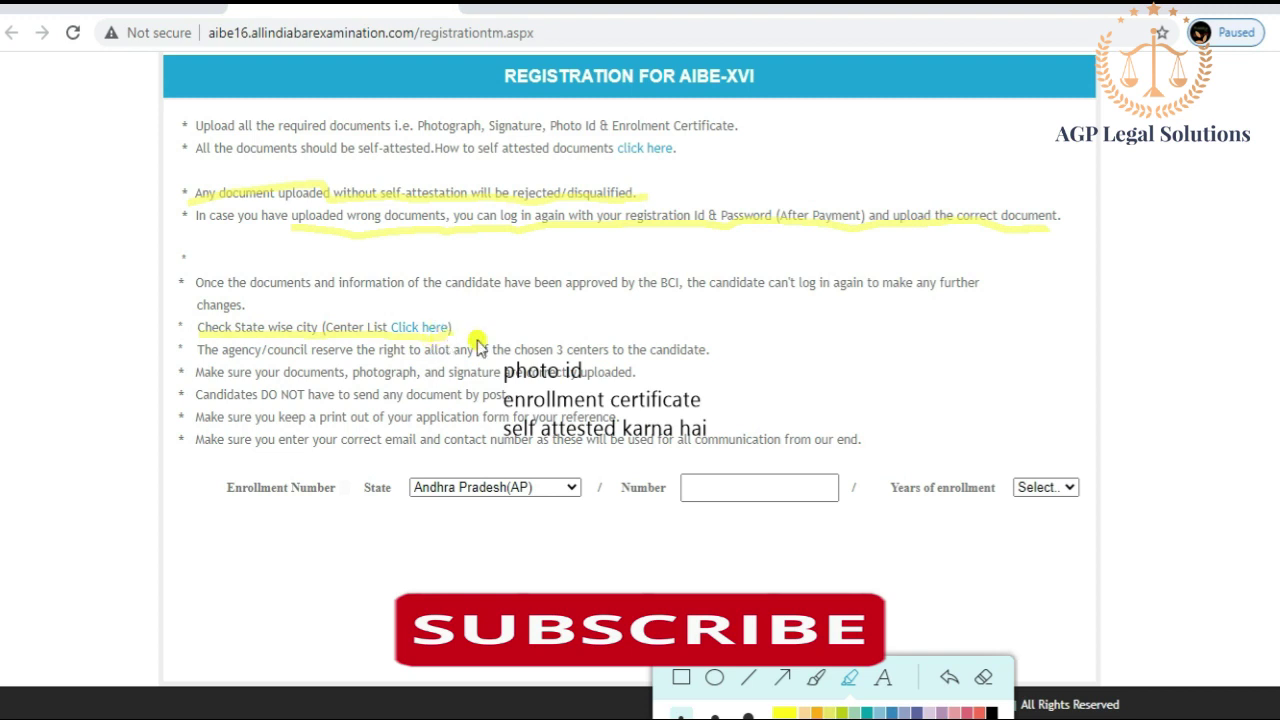
left_click_drag(500, 351, 587, 361)
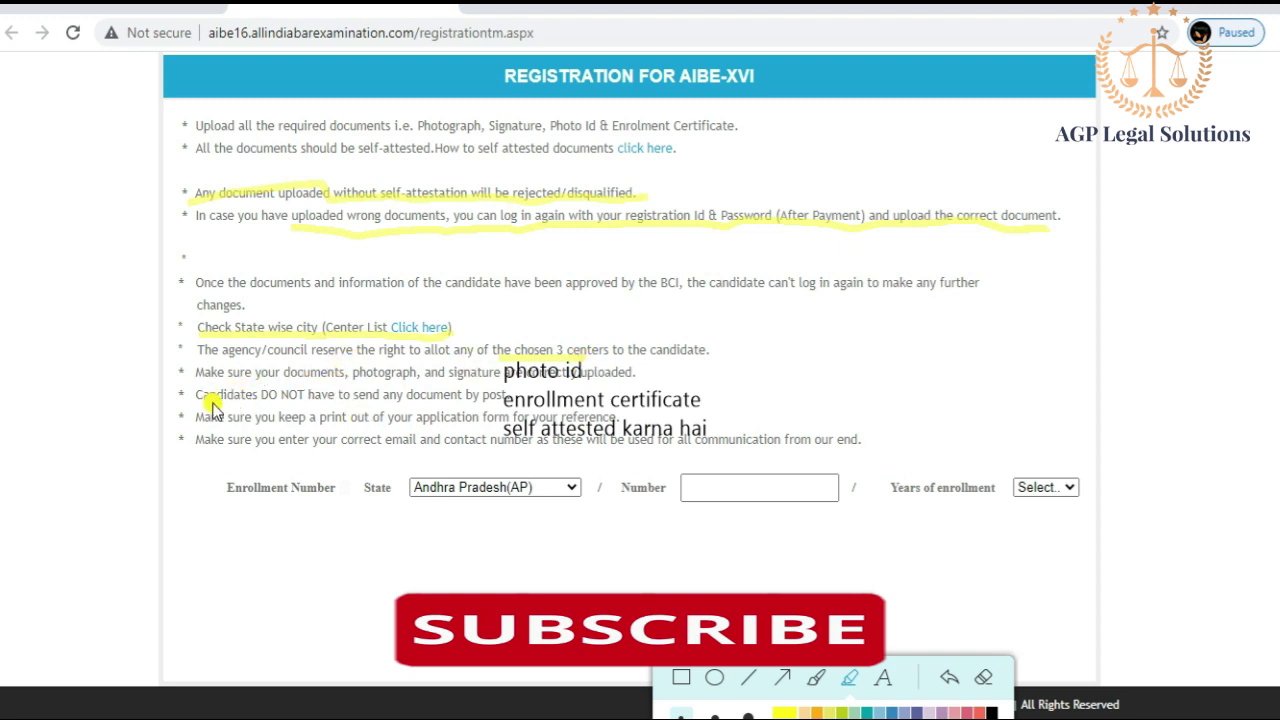
left_click_drag(203, 405, 505, 405)
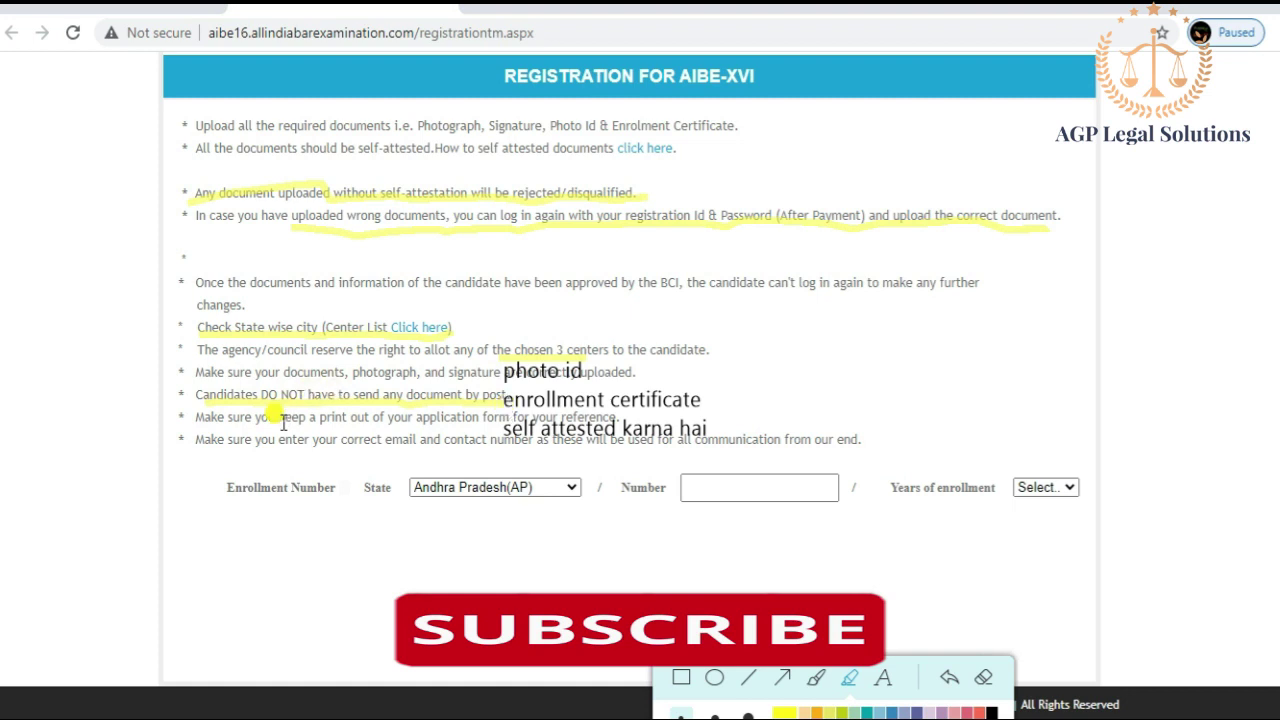
left_click_drag(272, 424, 472, 424)
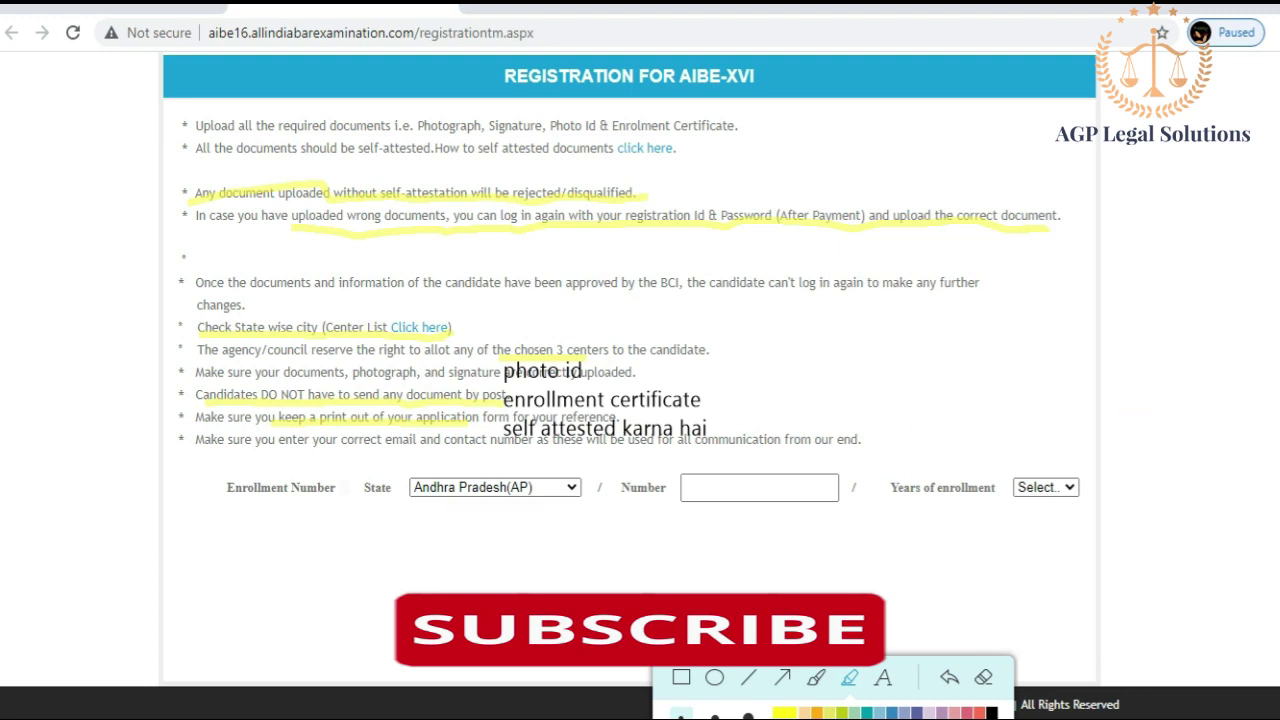
Step: Open the enrollment State dropdown and scroll through the list of states
left_click(540, 488)
scroll(578, 280, "down", 1)
left_click_drag(573, 278, 572, 405)
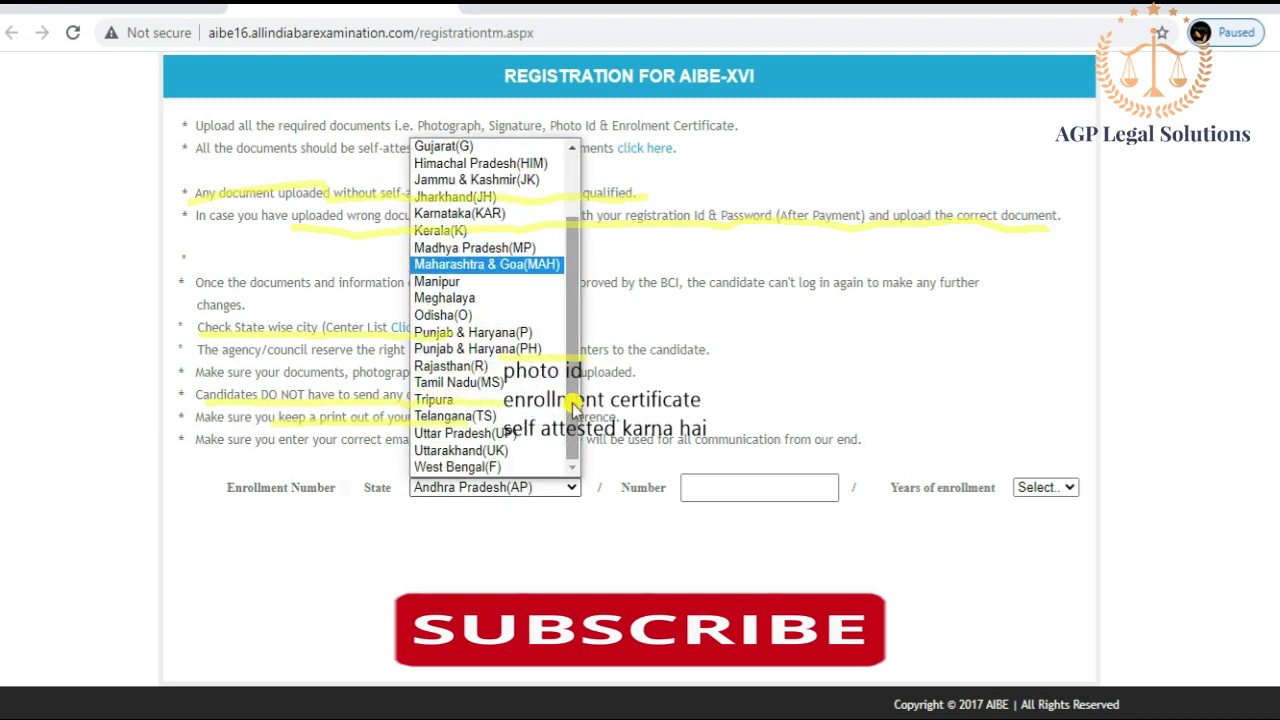
Step: Choose Uttar Pradesh(UP) as the enrollment state and erase all on-screen highlights
left_click(490, 434)
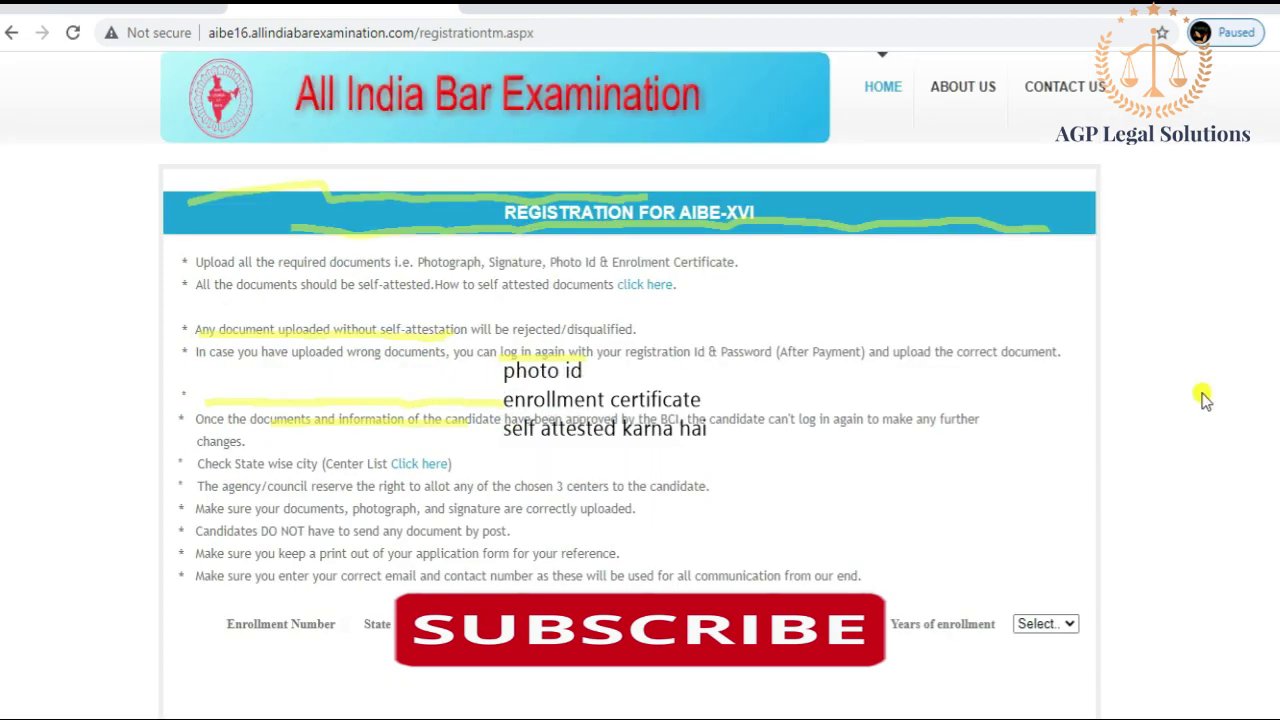
scroll(700, 490, "down", 2)
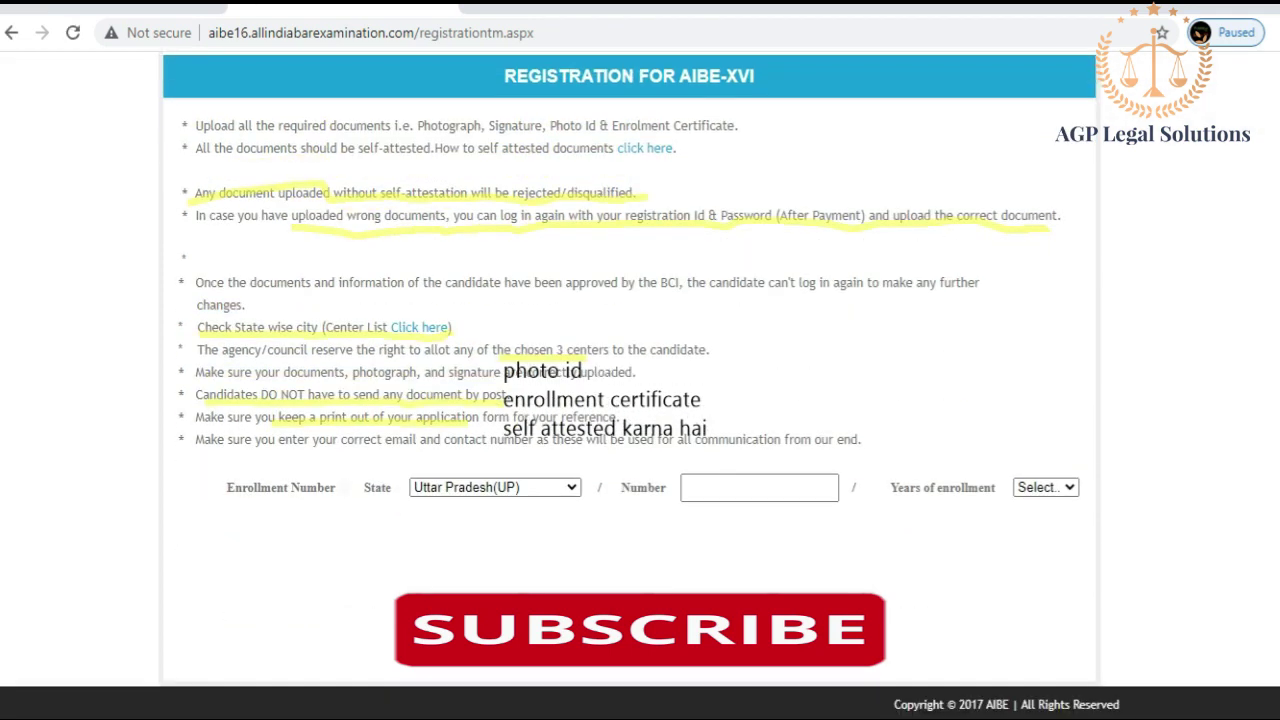
left_click(705, 488)
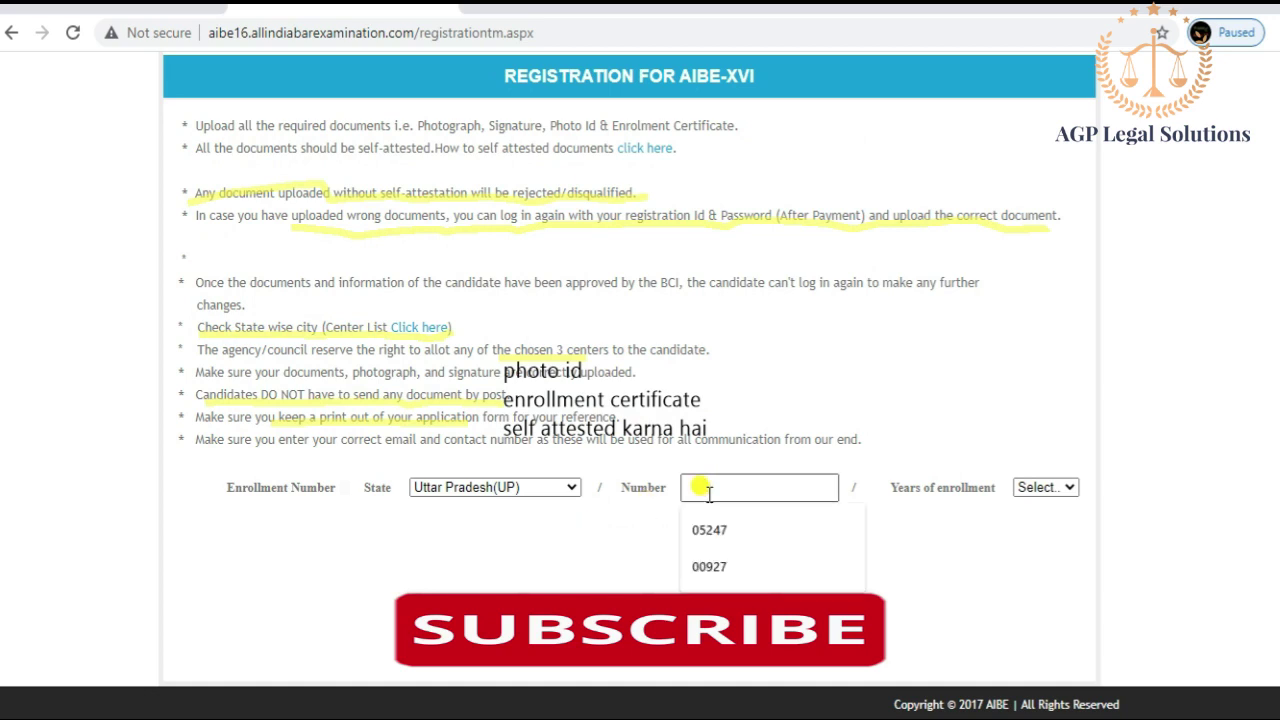
left_click(548, 373)
left_click_drag(491, 372, 500, 372)
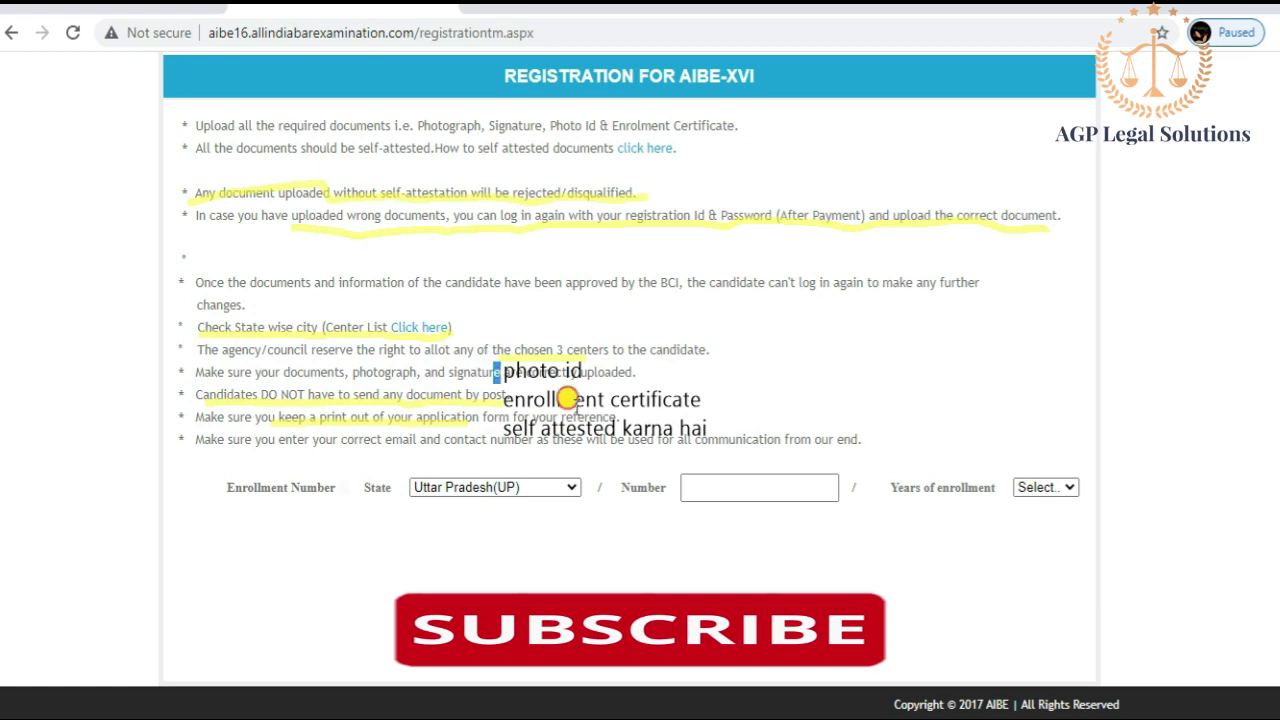
left_click_drag(567, 399, 590, 414)
left_click(762, 290)
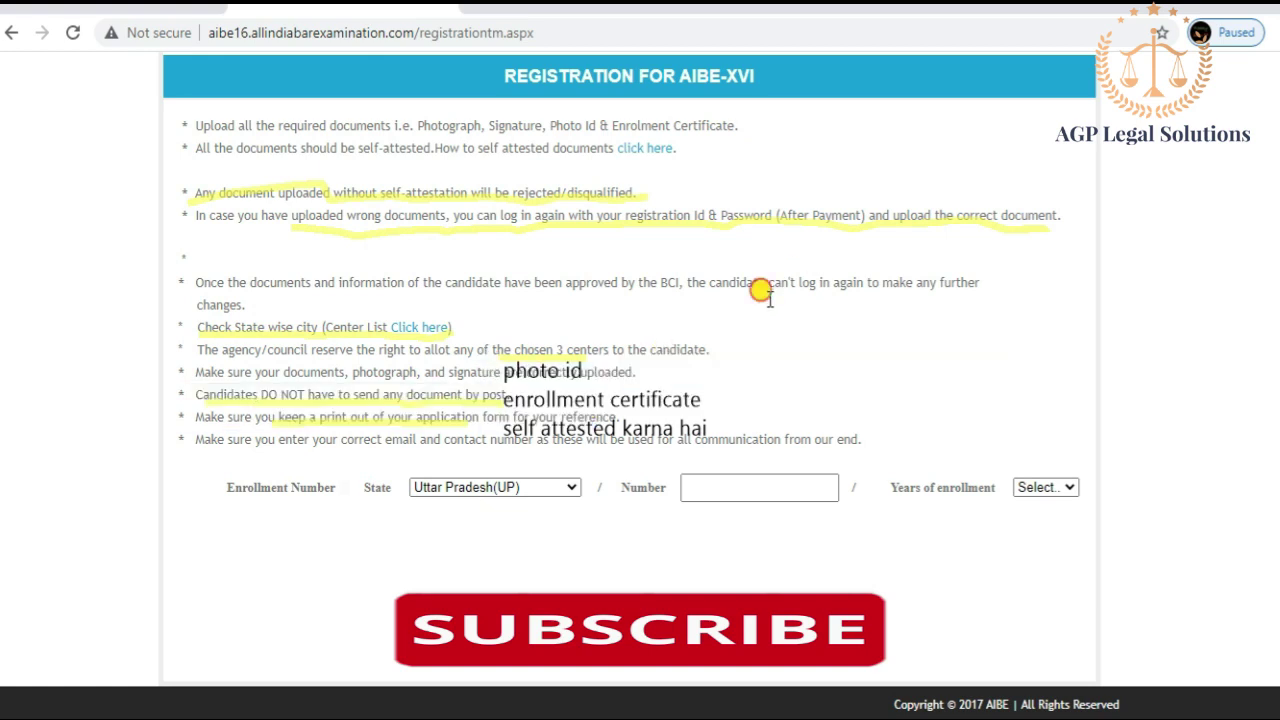
left_click(820, 717)
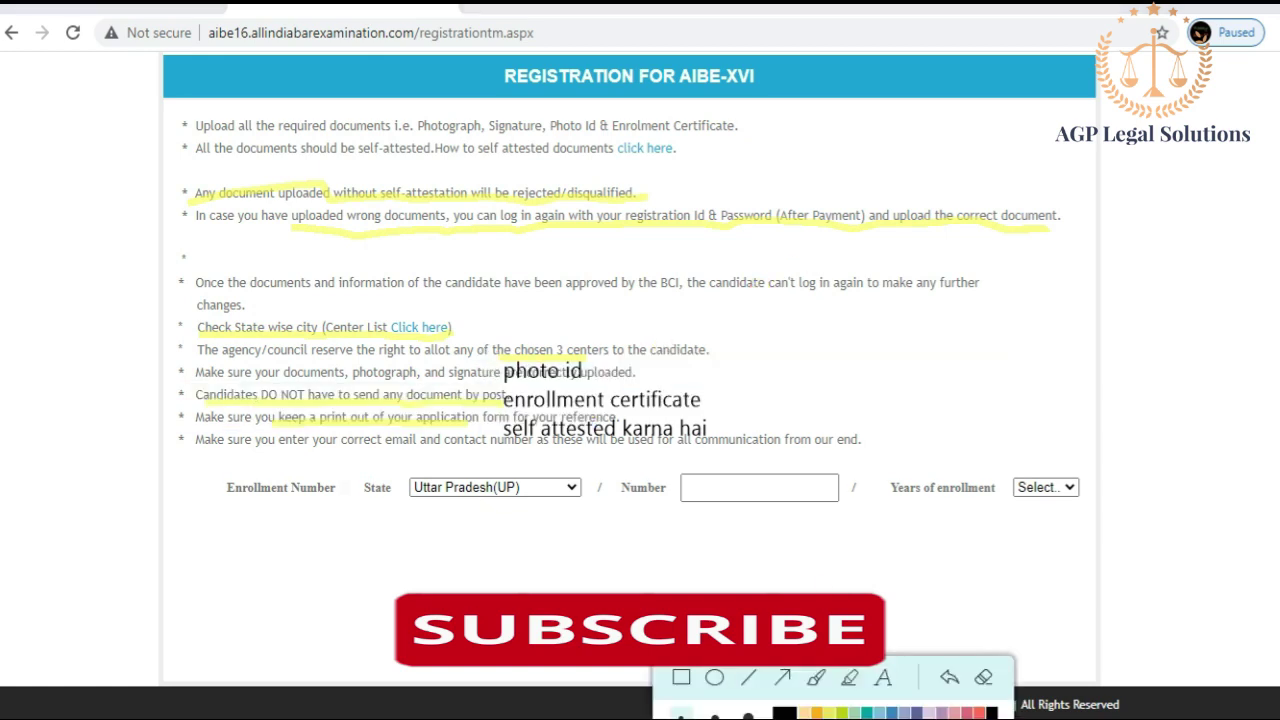
left_click(983, 677)
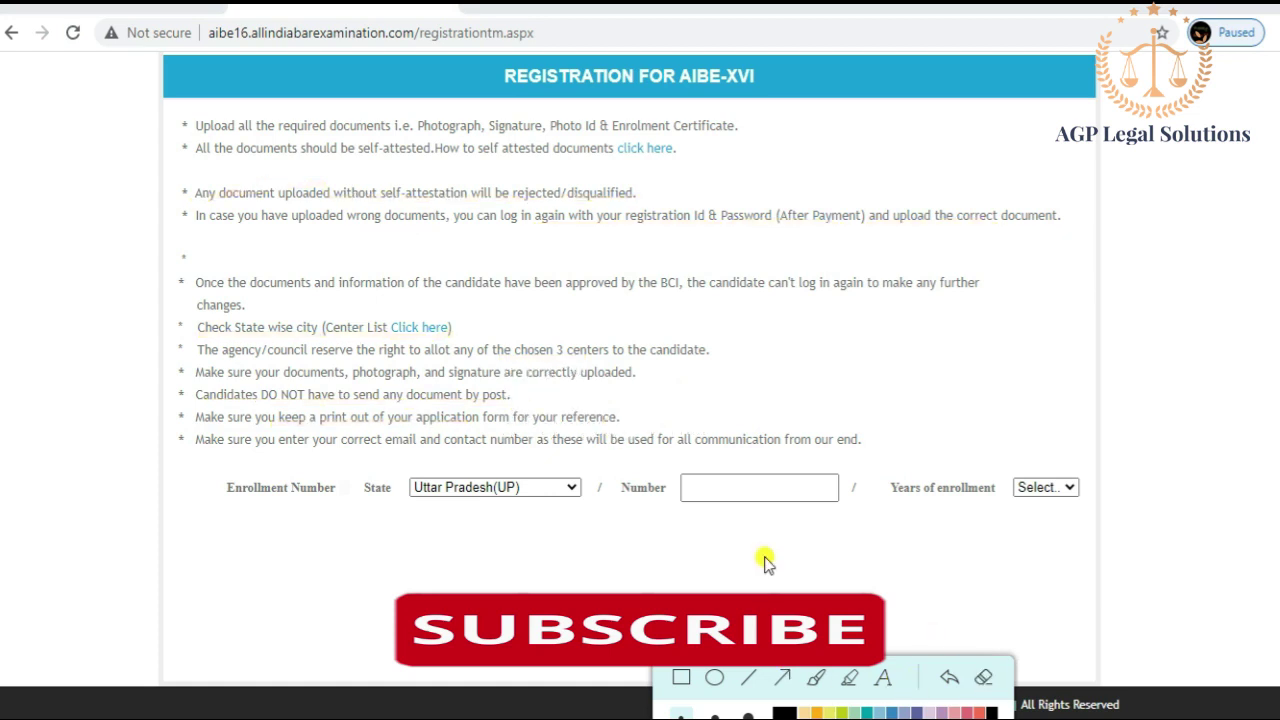
Step: Enter enrollment number 0123 with year 2021, acknowledge UP/0123/2021 registration, and accept
left_click(678, 475)
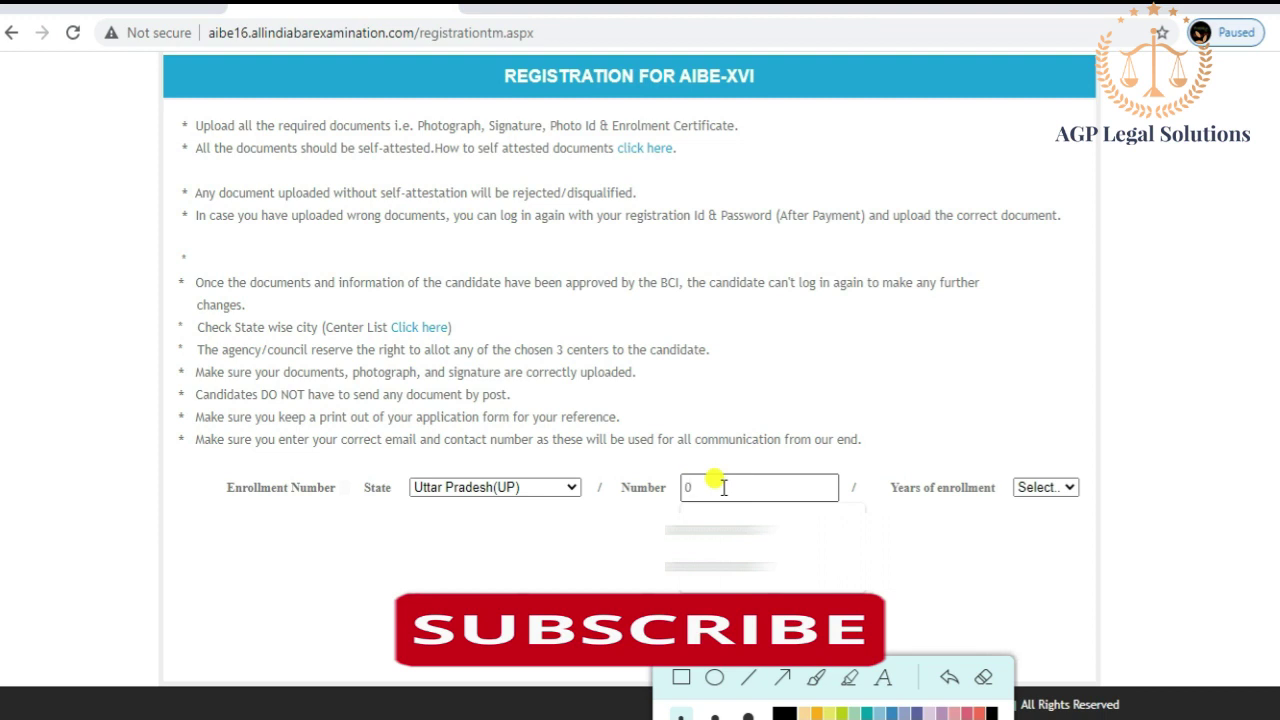
type("123")
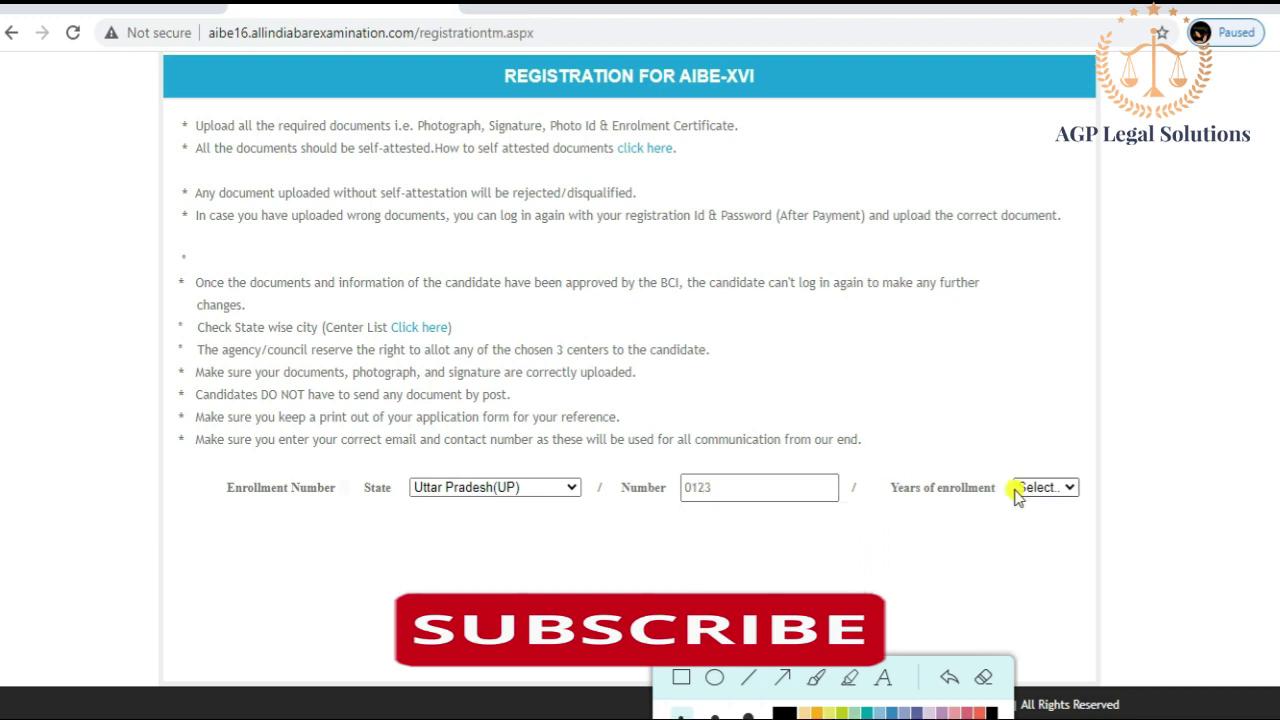
left_click(1072, 487)
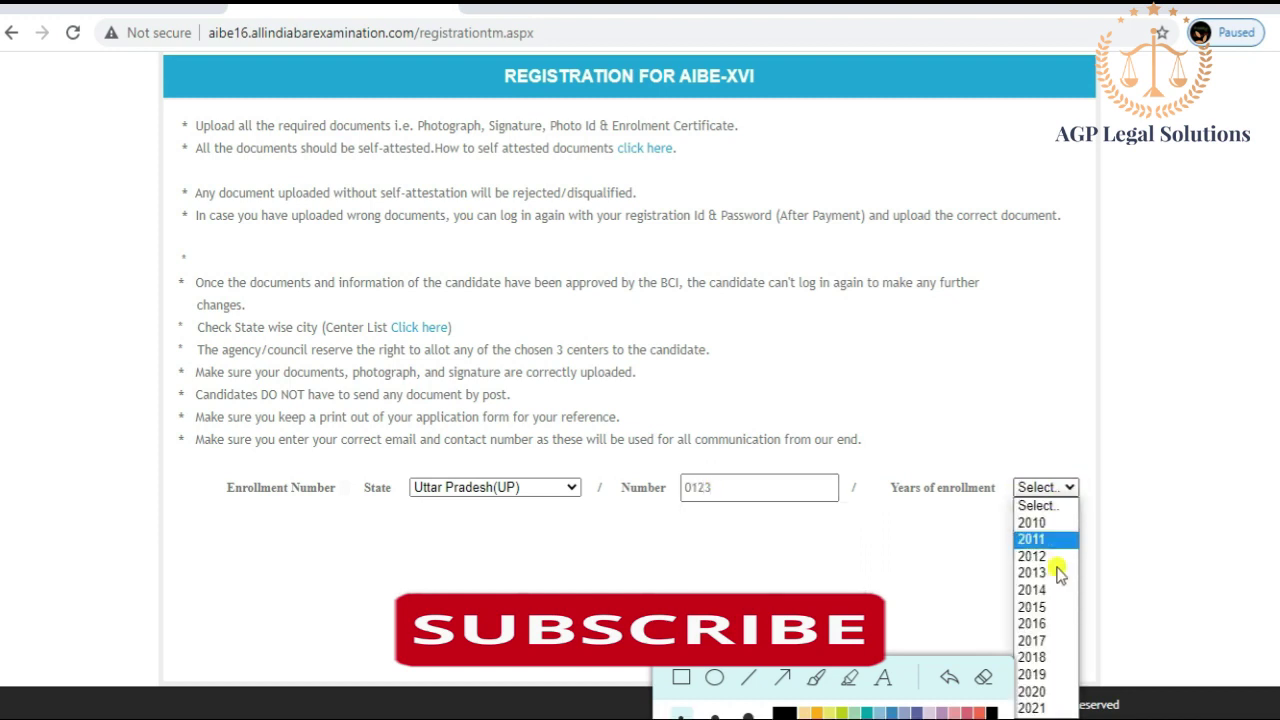
left_click(1043, 706)
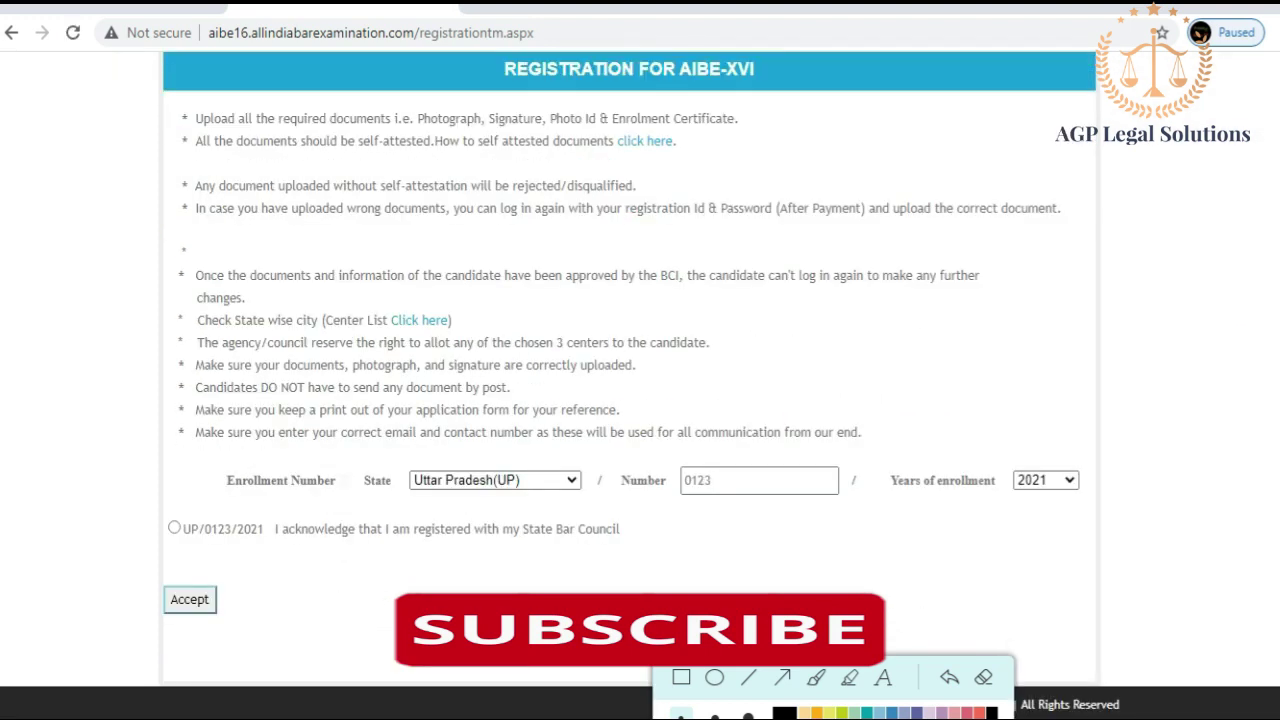
left_click(173, 530)
left_click(180, 600)
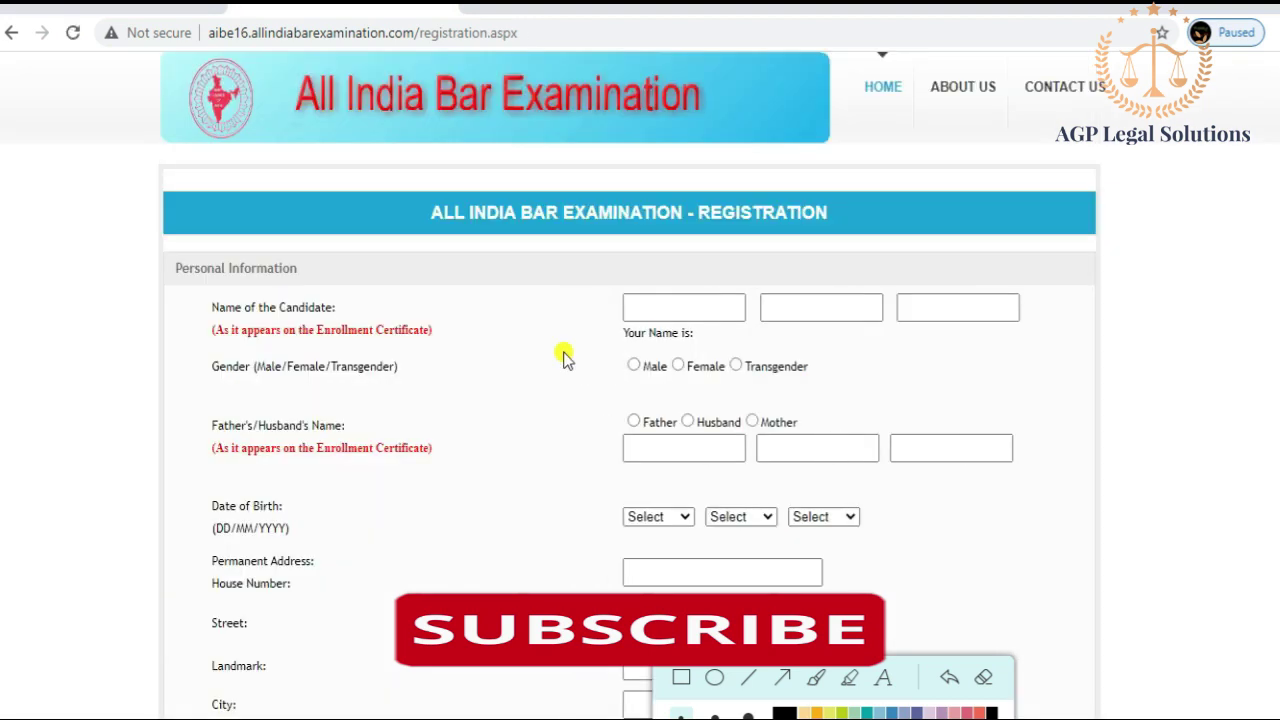
Step: Enter the candidate's first name and surname, keeping the middle-name field empty
left_click(645, 308)
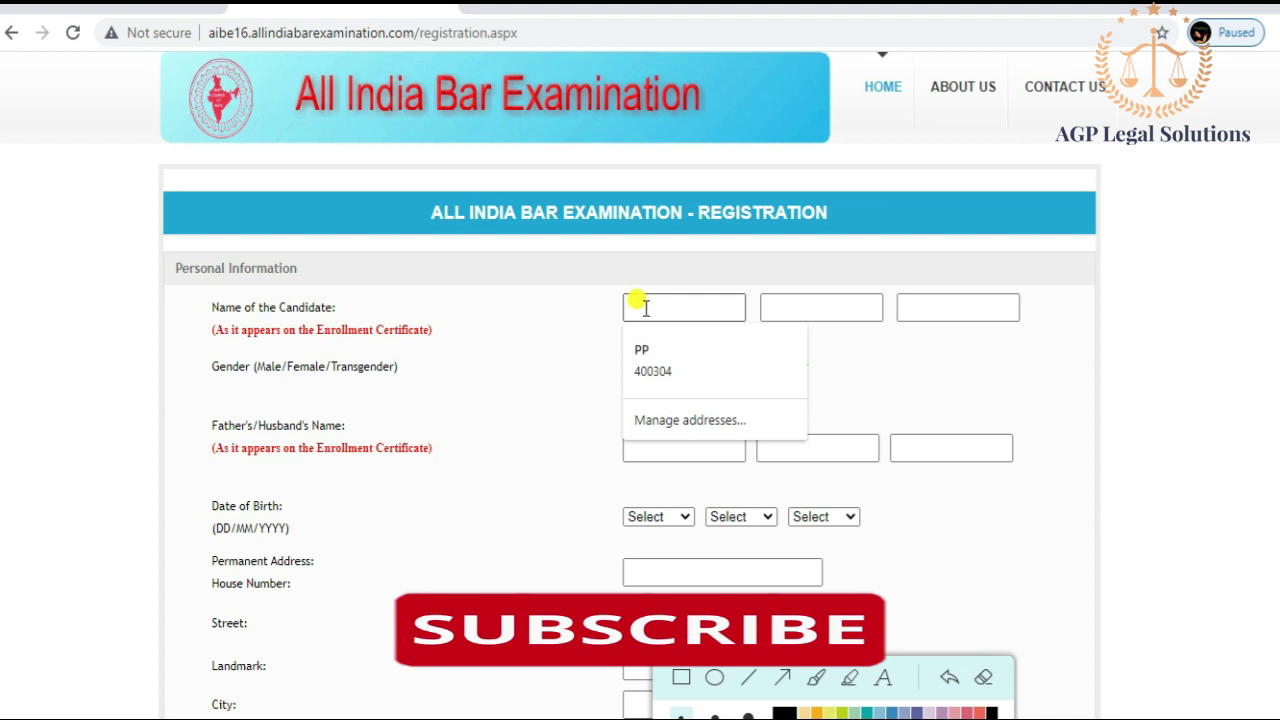
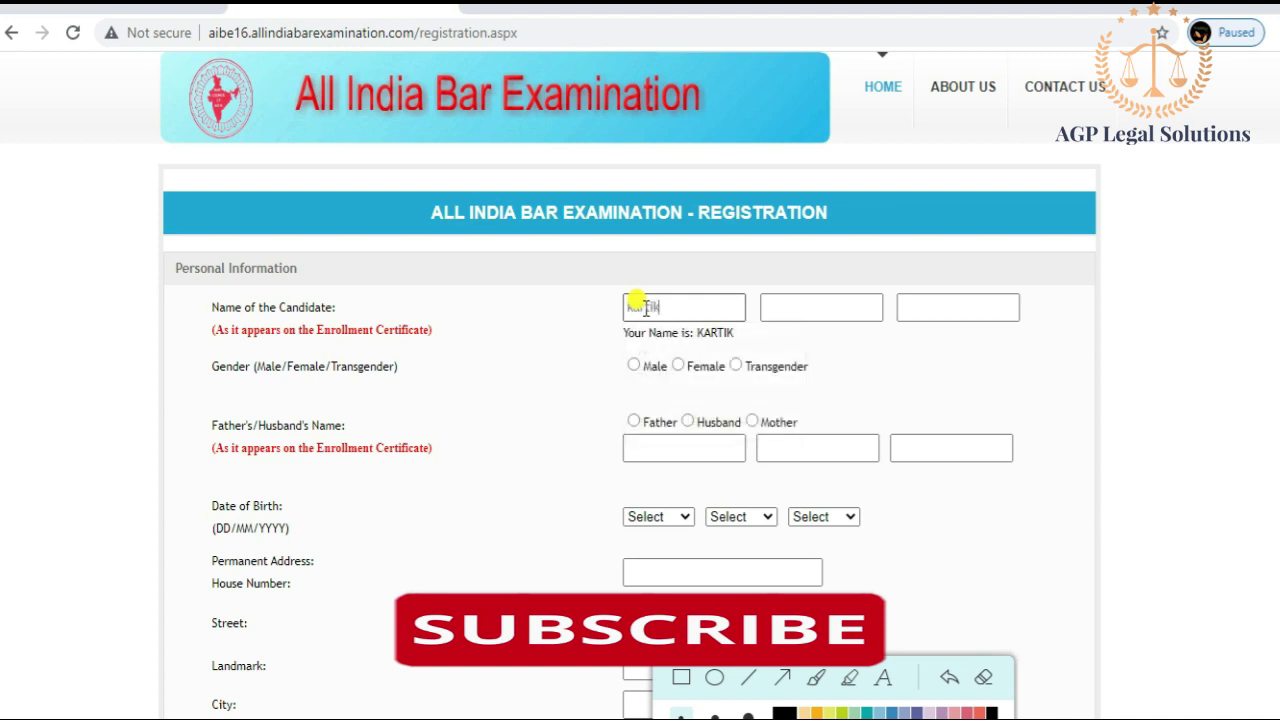
key("Tab")
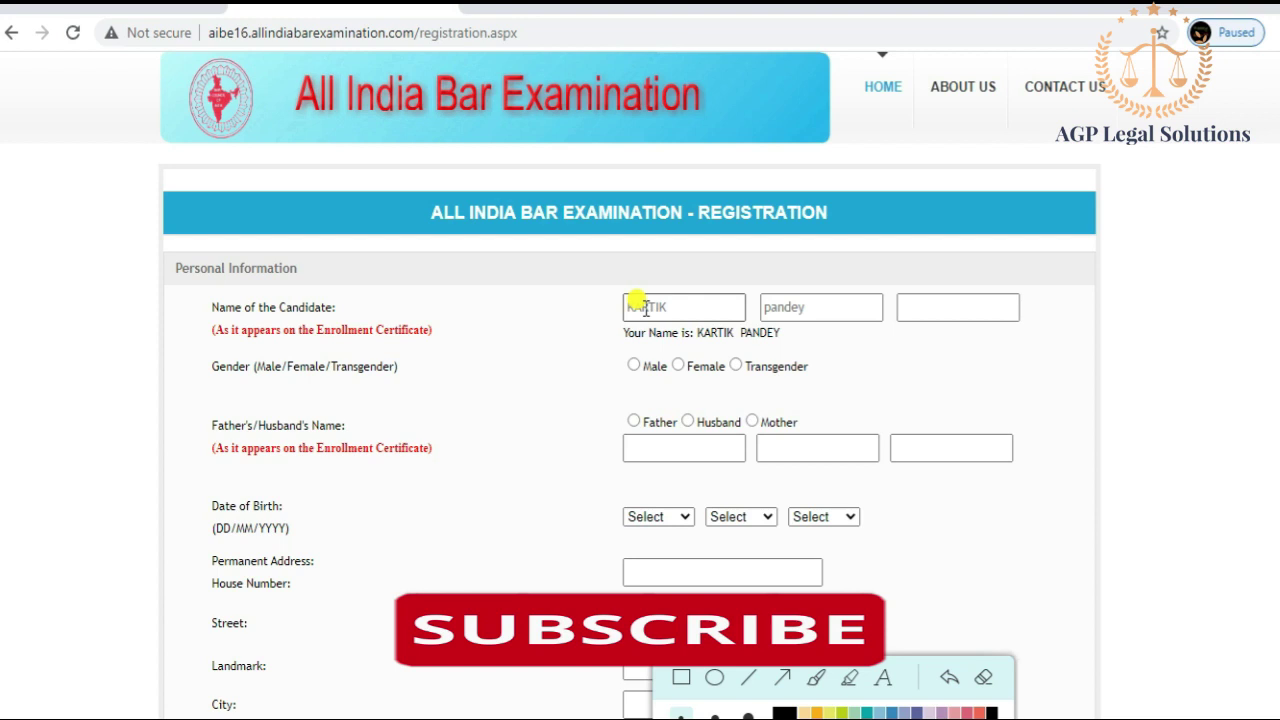
left_click(761, 306)
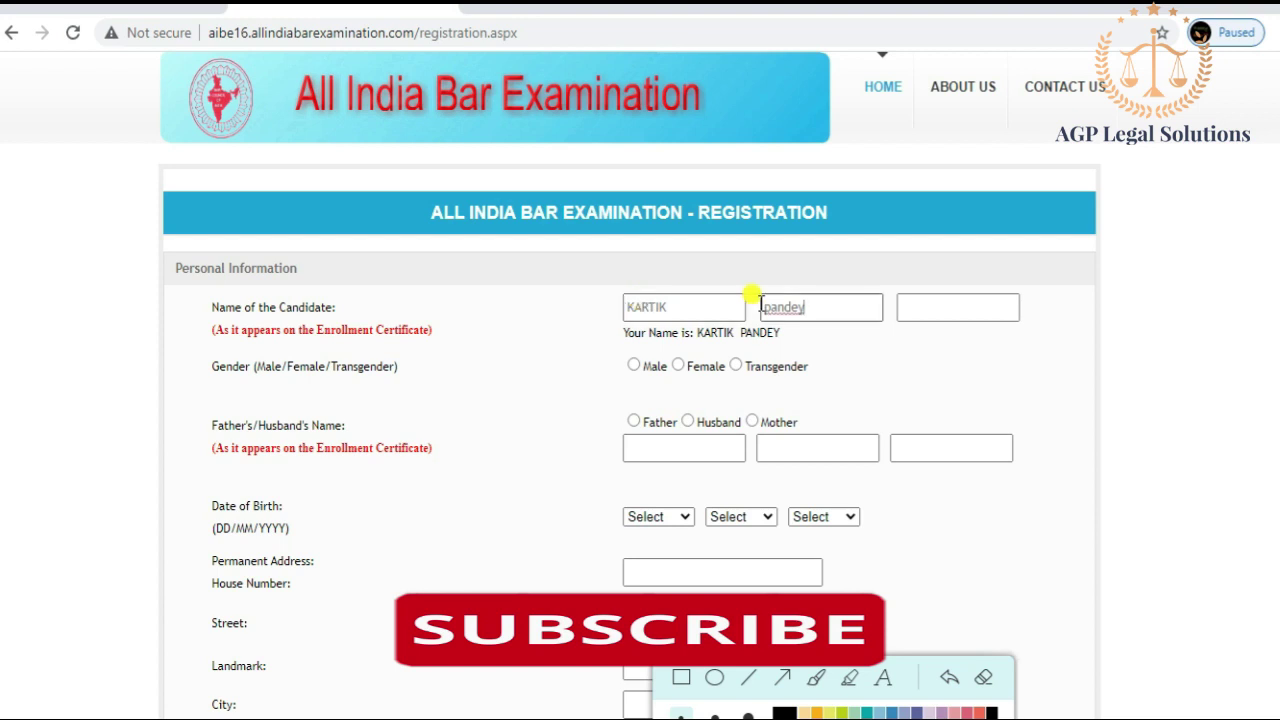
key("BackSpace")
key("BackSpace")
key("BackSpace")
key("BackSpace")
key("BackSpace")
key("BackSpace")
key("Tab")
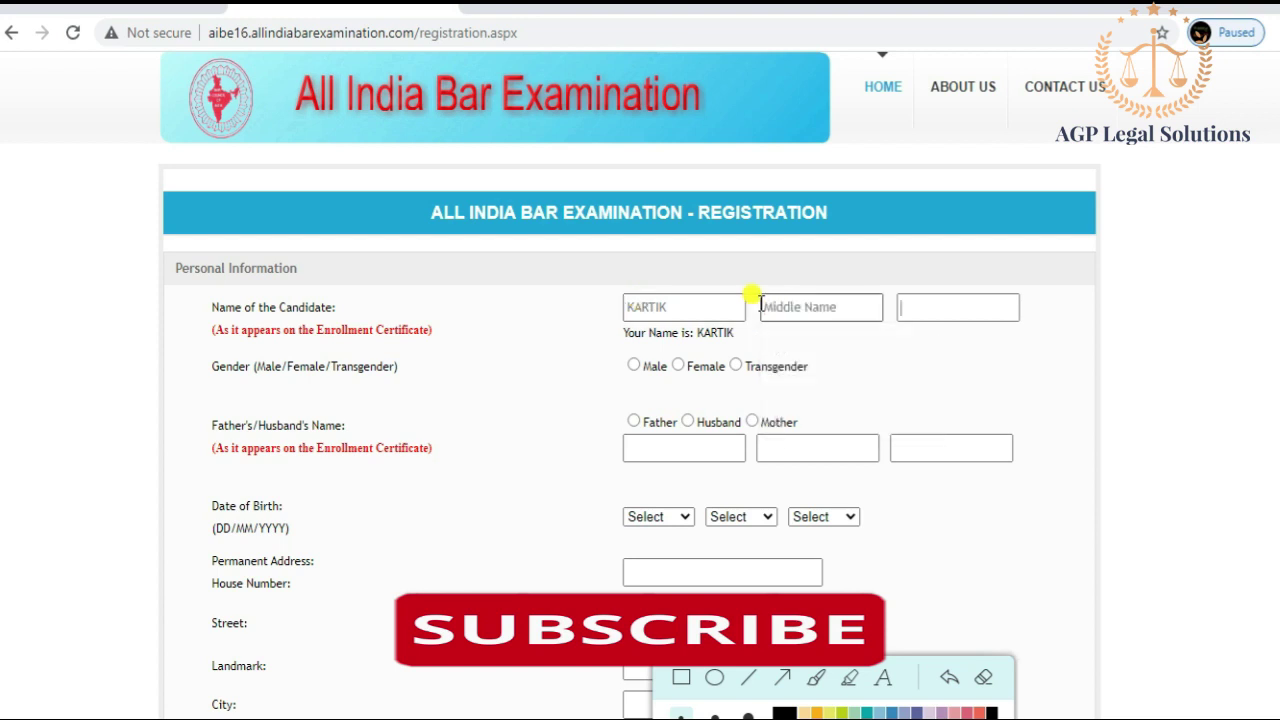
type("pandey")
left_click(758, 305)
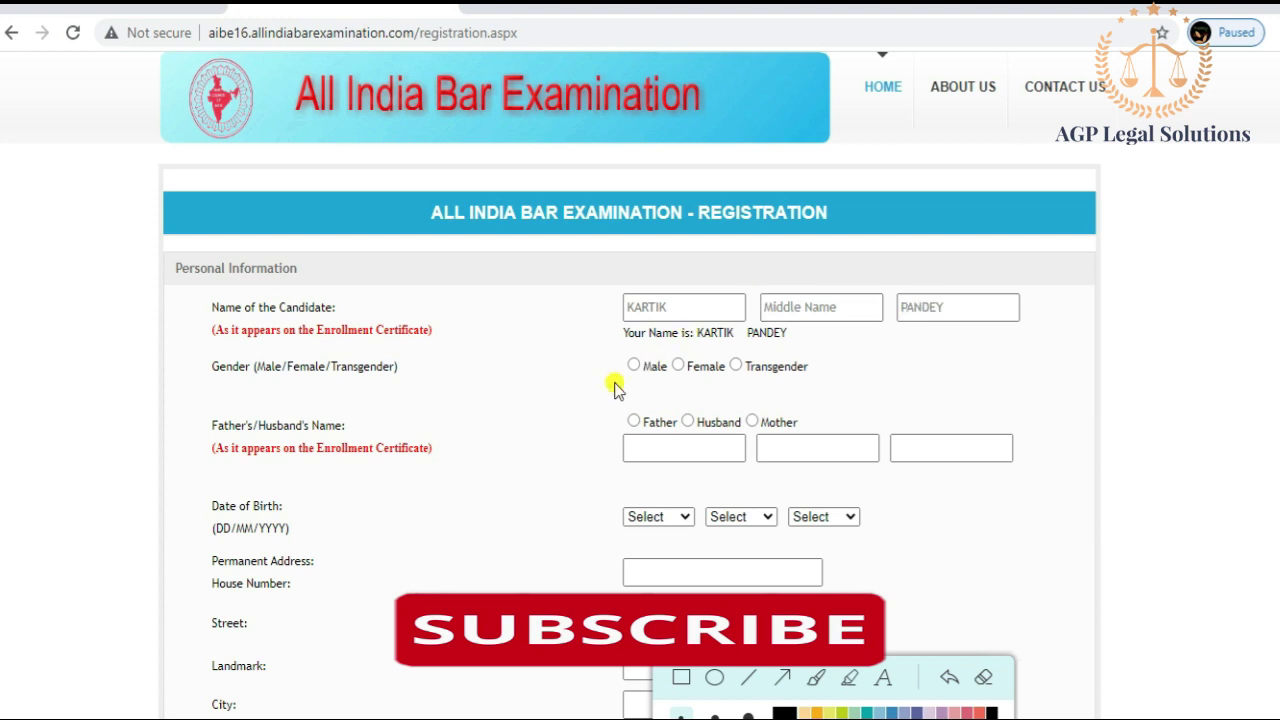
Step: Set gender to Male, choose Father as relation, and enter the father's first name and surname
left_click(643, 370)
left_click(634, 423)
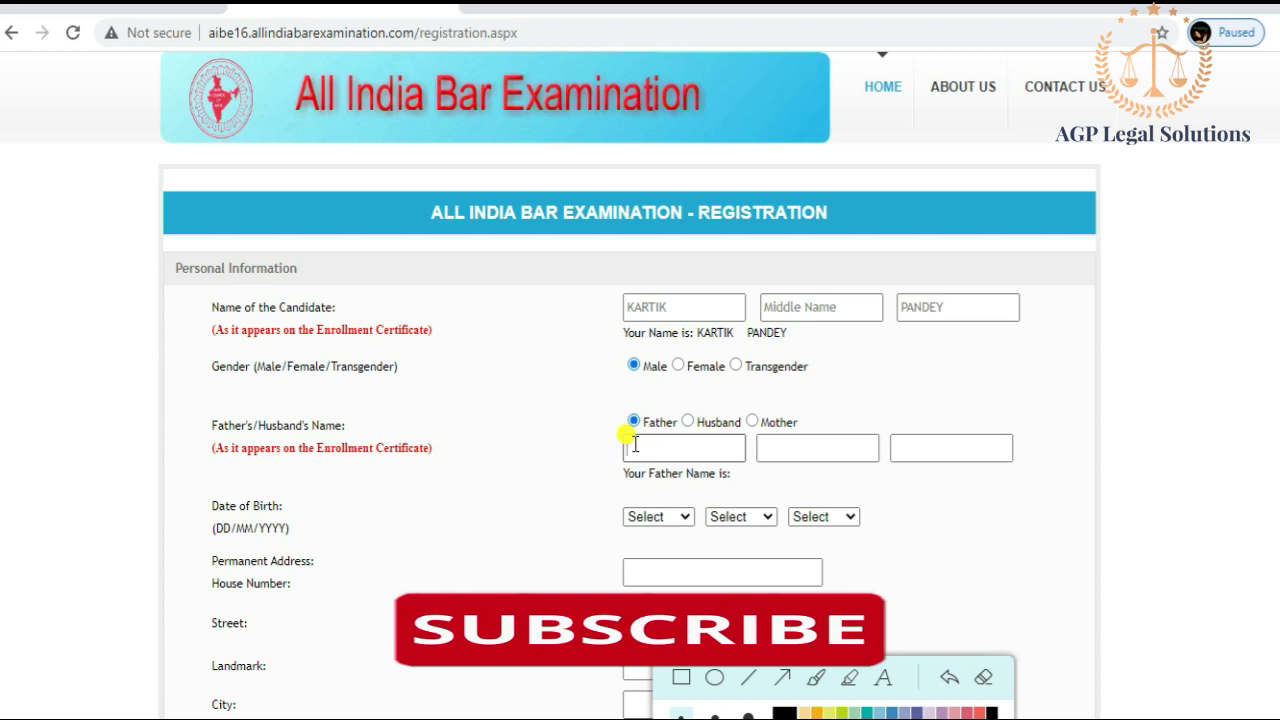
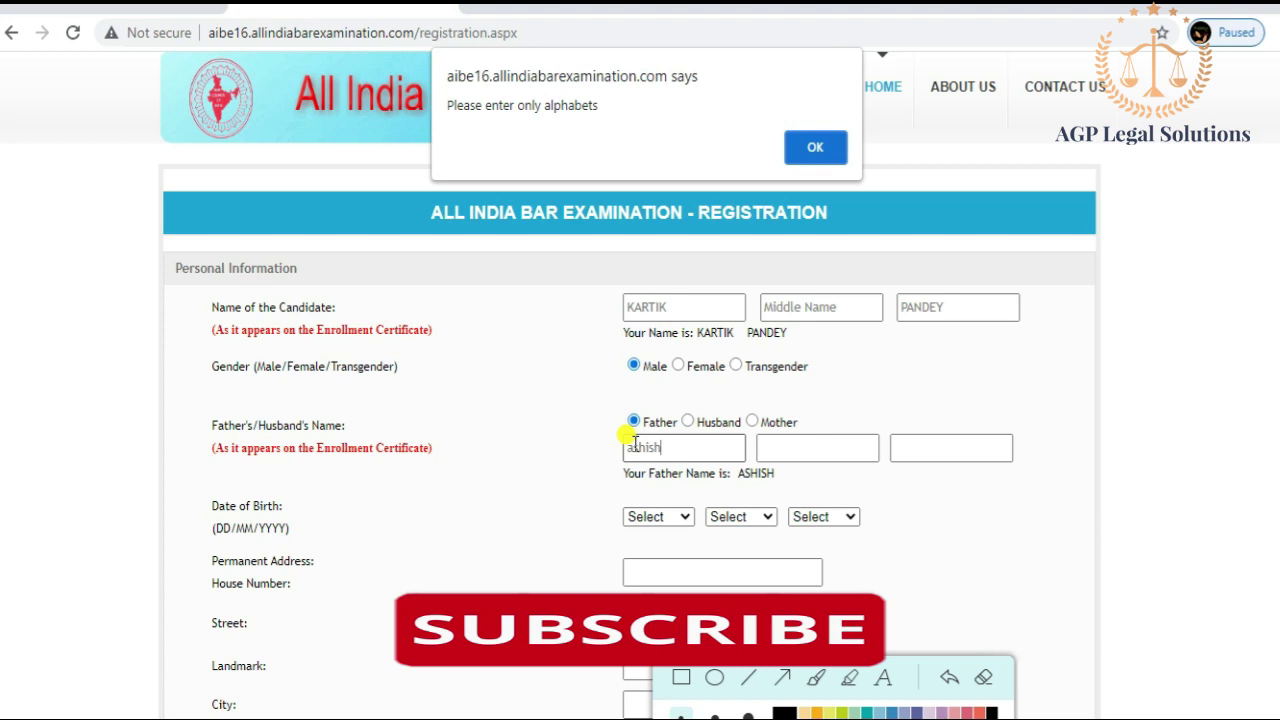
left_click(820, 150)
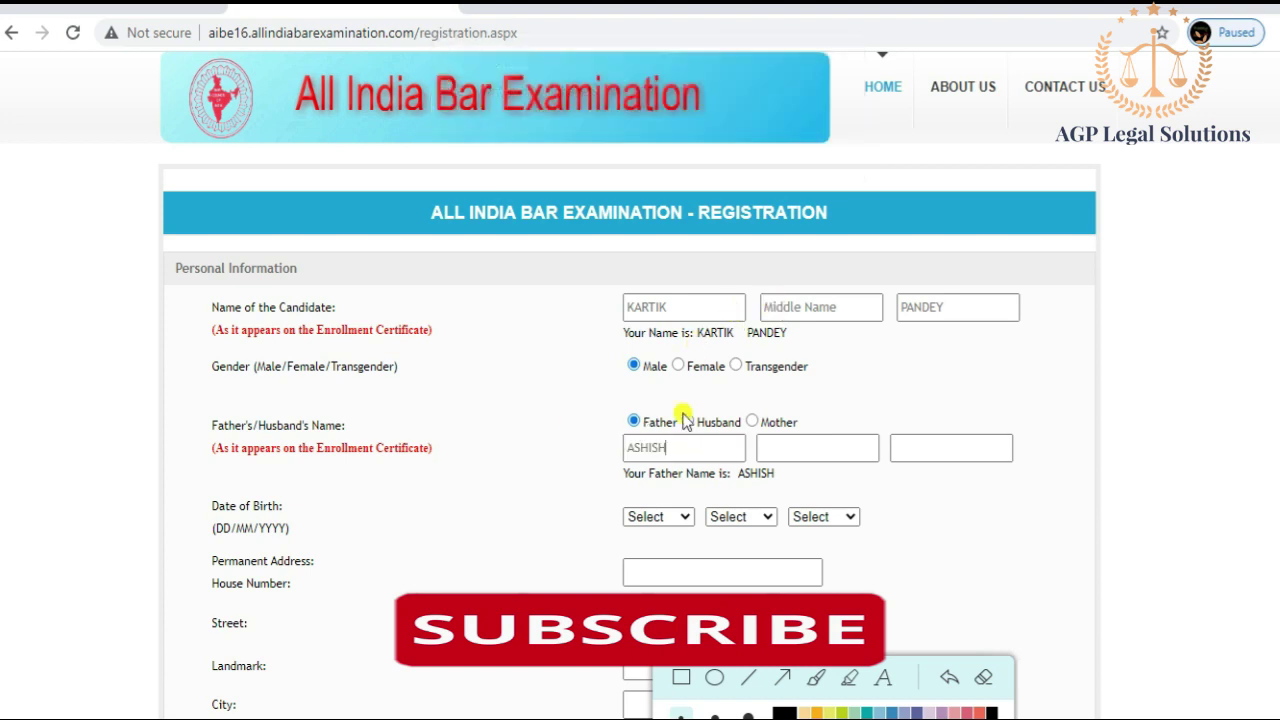
left_click(925, 448)
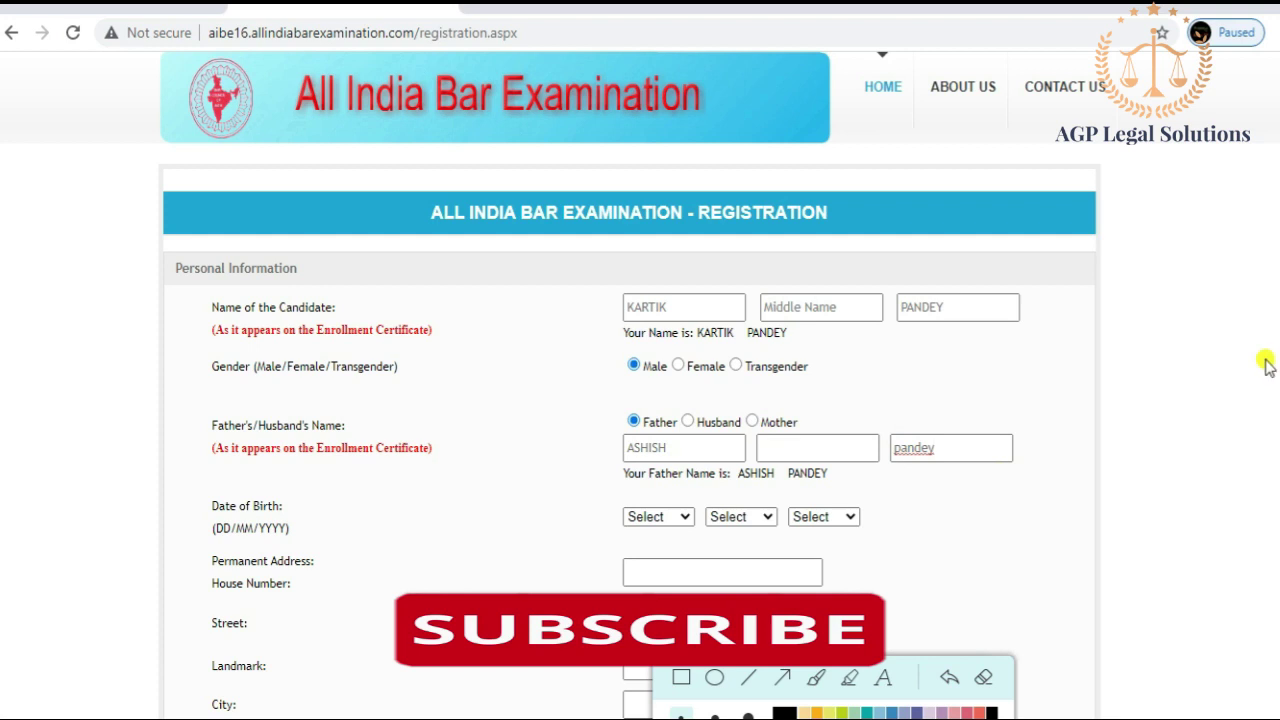
scroll(1169, 400, "down", 3)
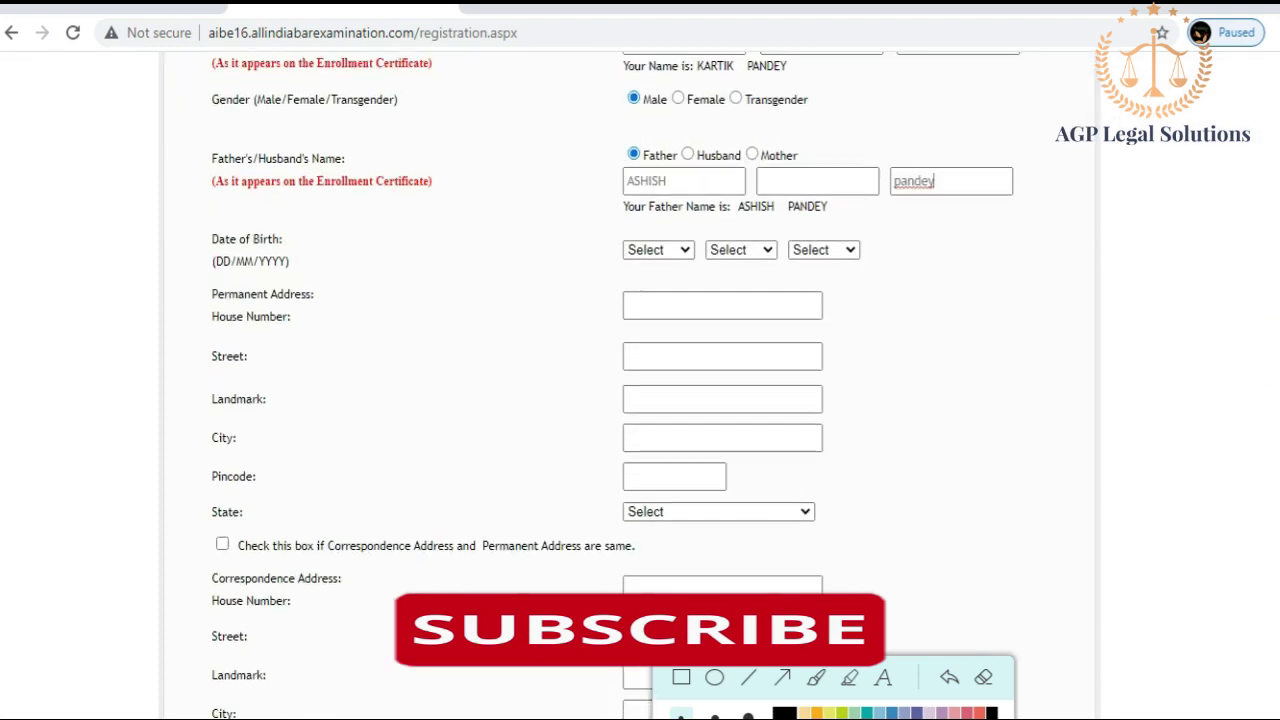
left_click(680, 249)
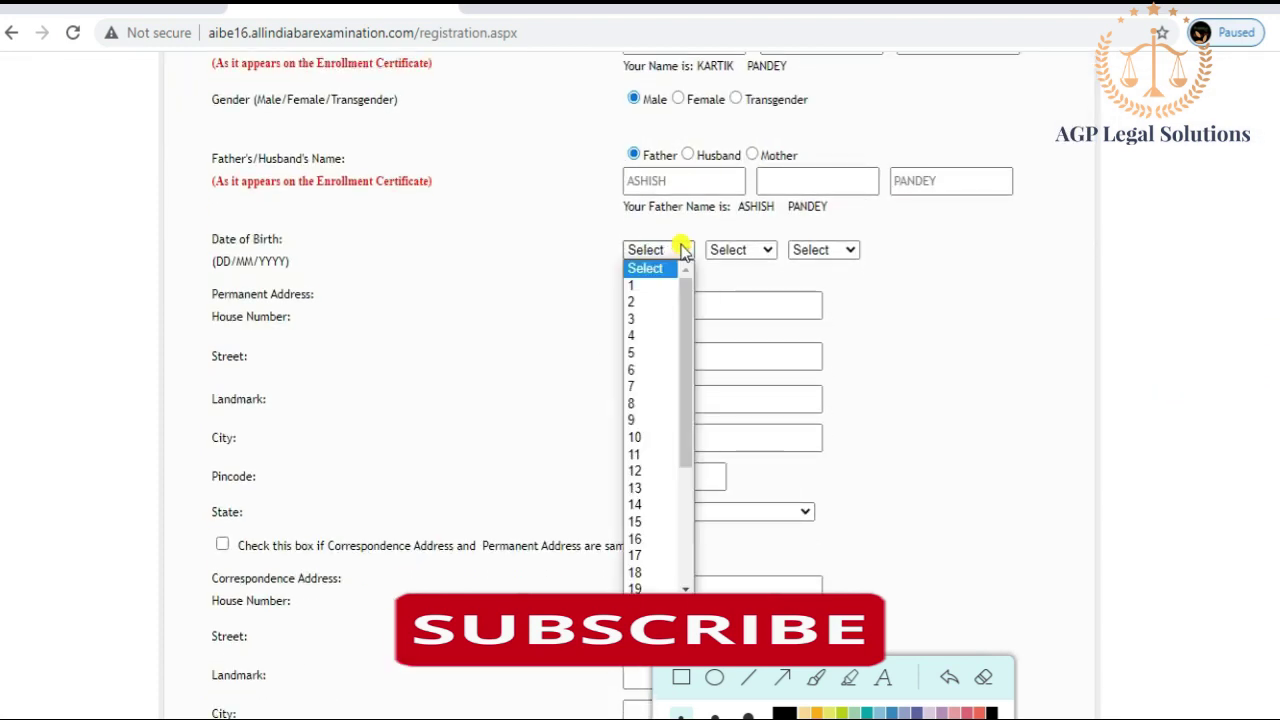
left_click(645, 557)
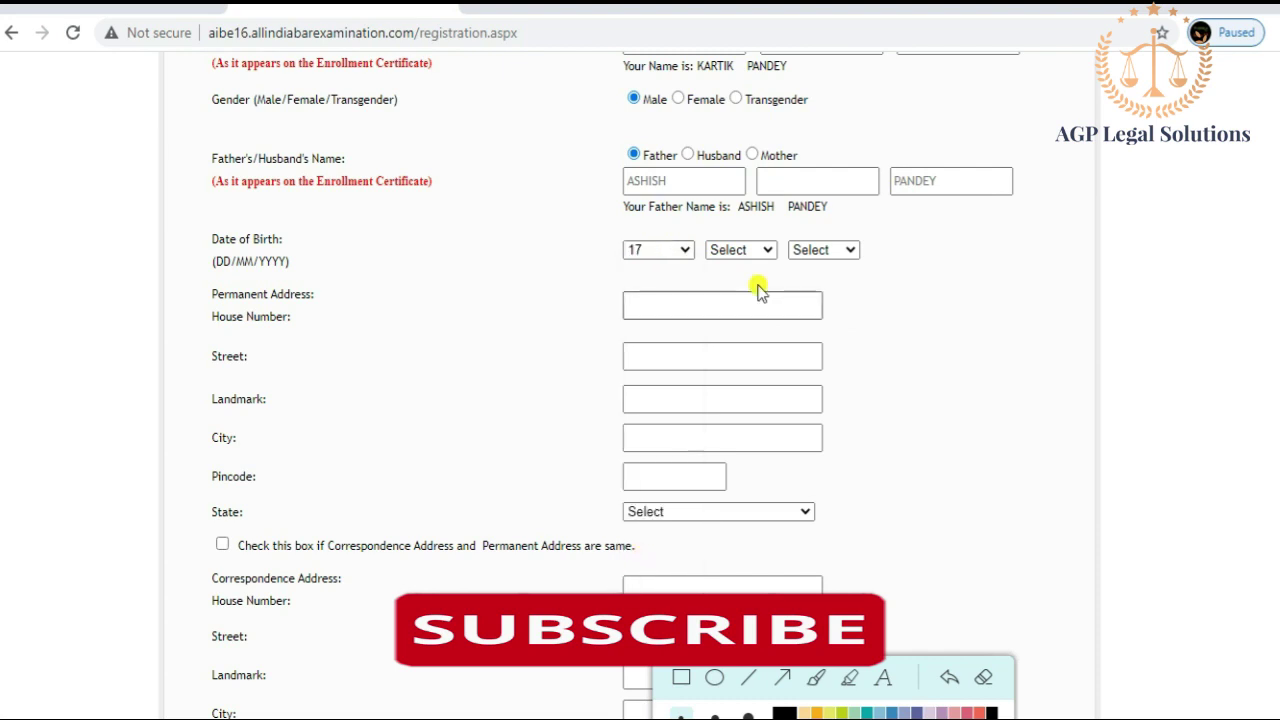
left_click(766, 257)
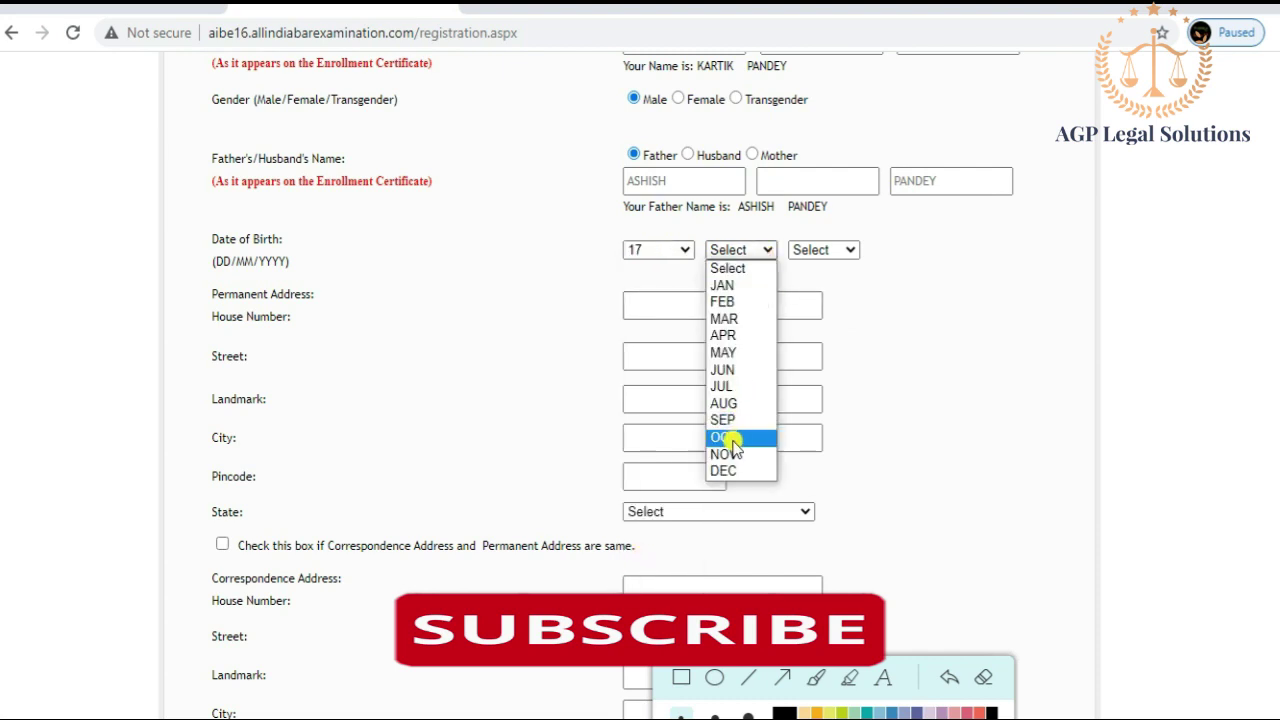
left_click(728, 455)
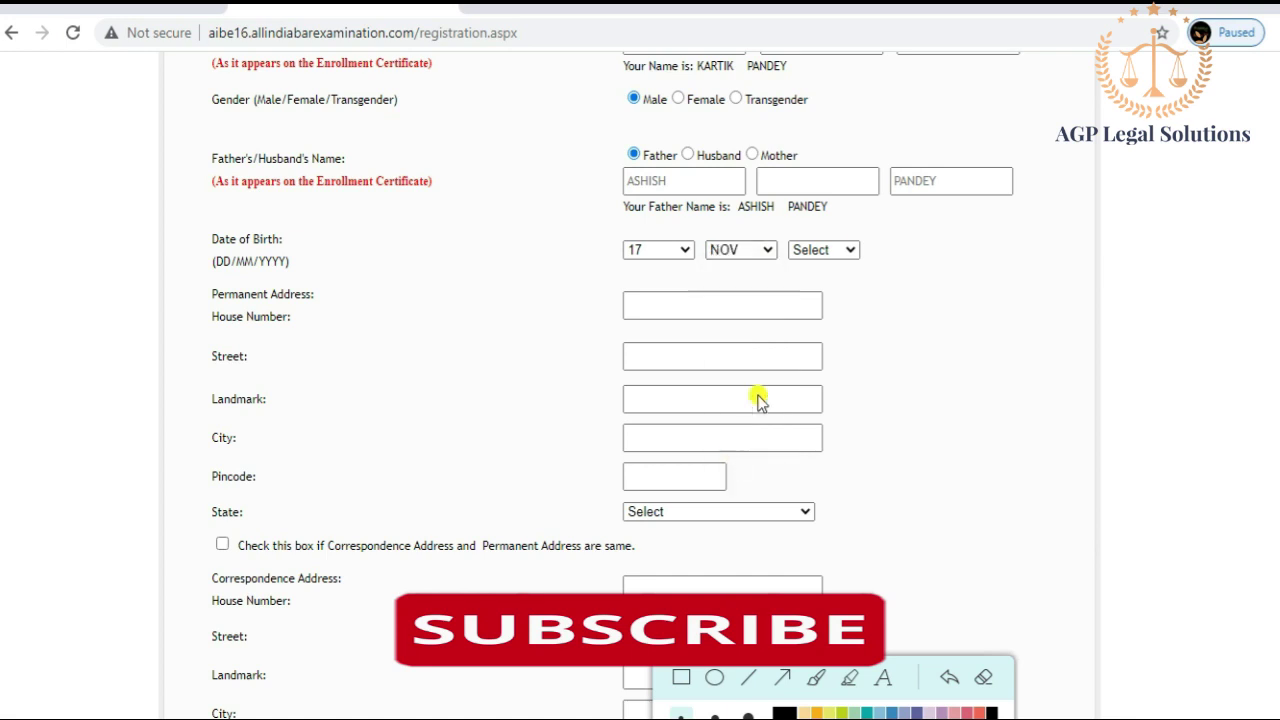
left_click(844, 250)
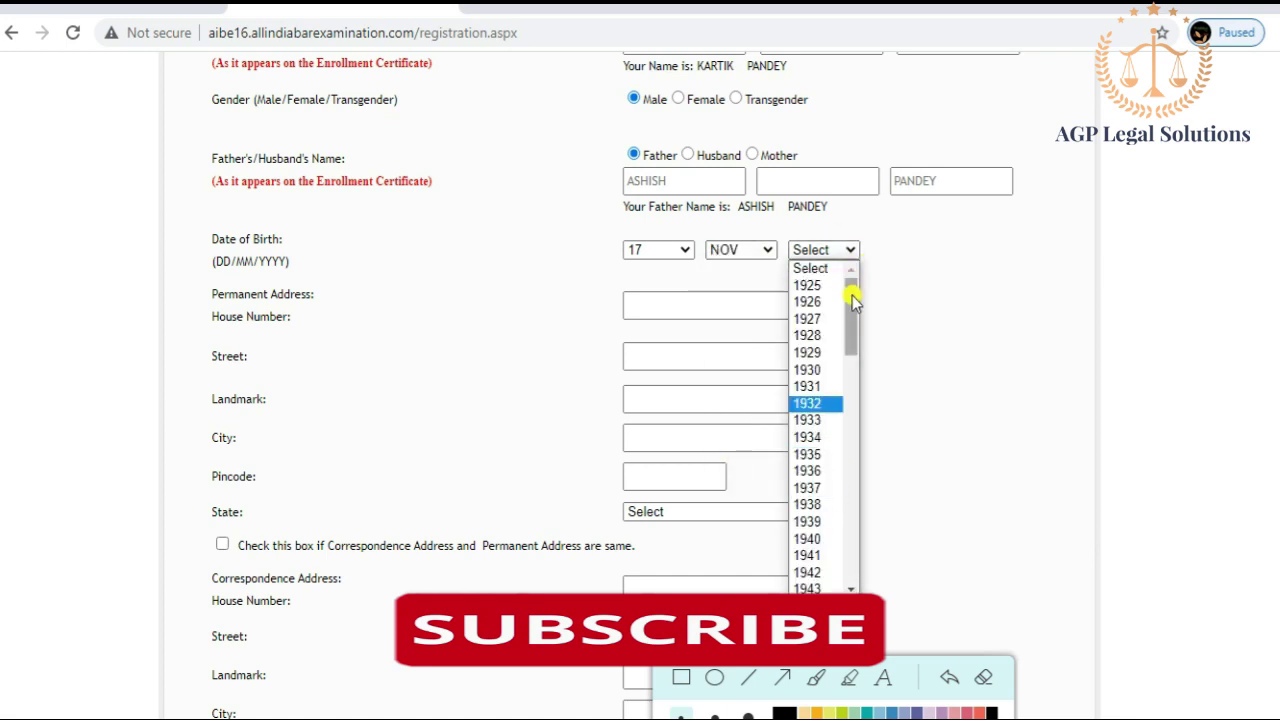
left_click_drag(854, 294, 855, 465)
left_click_drag(856, 467, 852, 532)
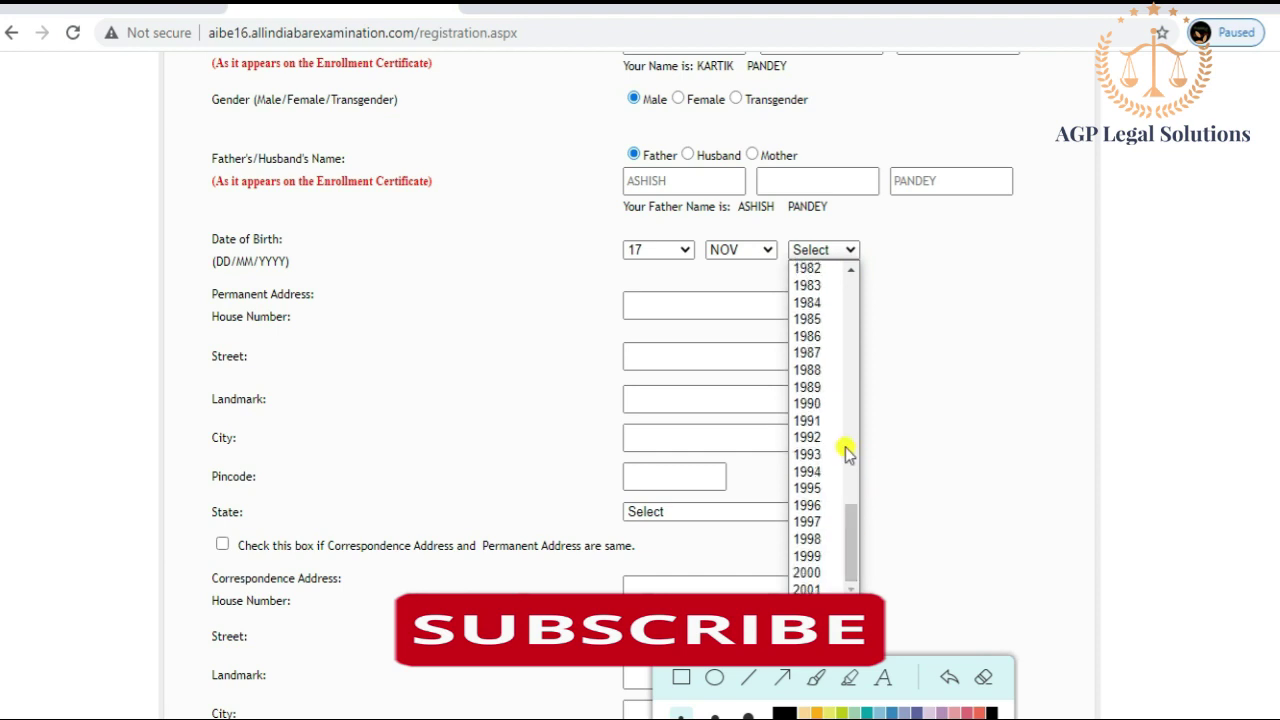
left_click(822, 472)
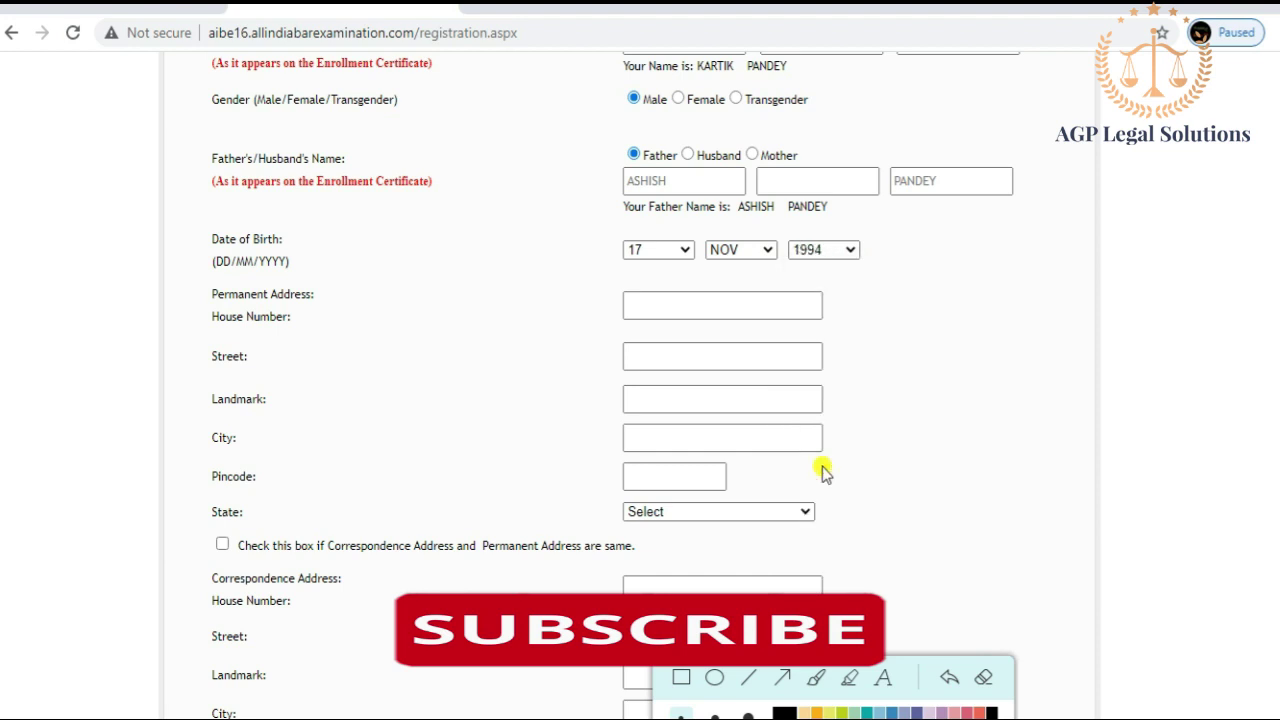
left_click(637, 305)
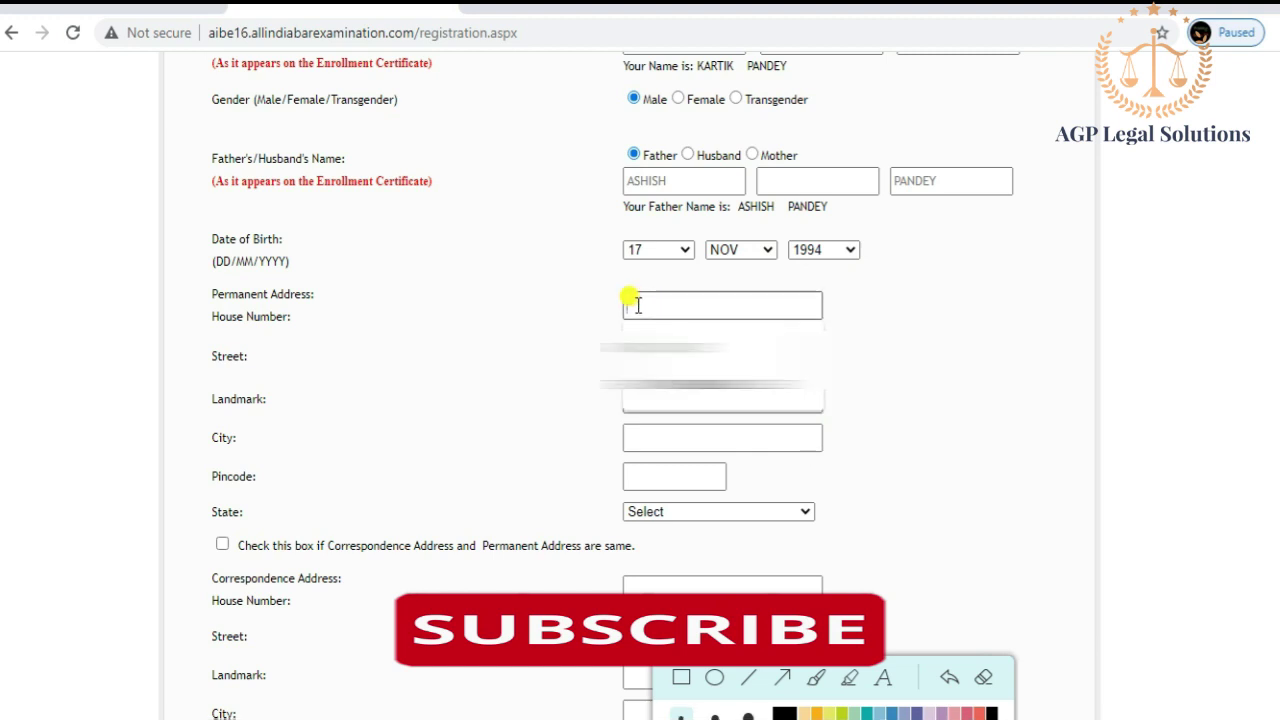
left_click(695, 385)
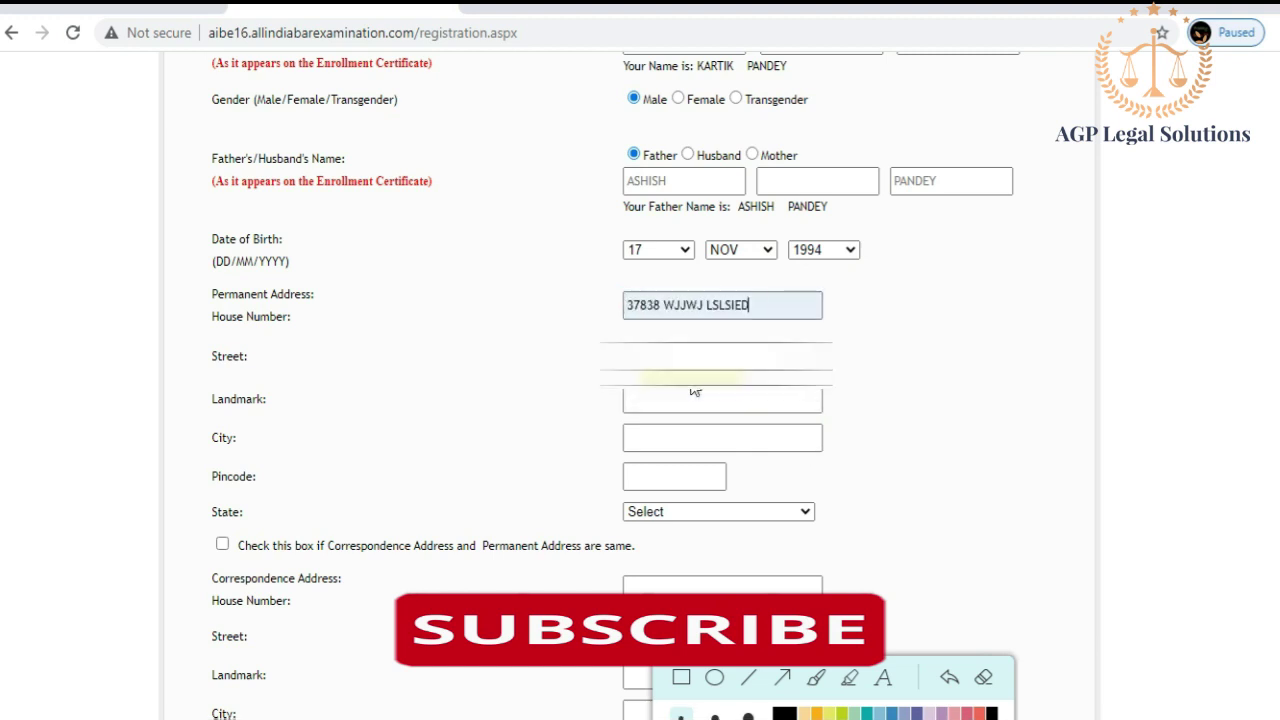